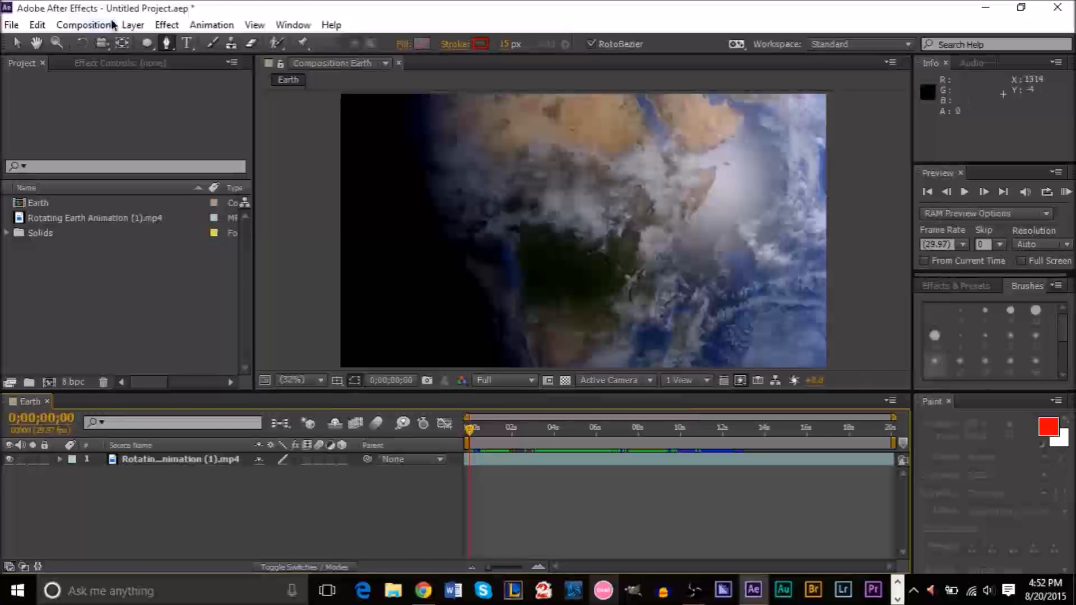
click(84, 25)
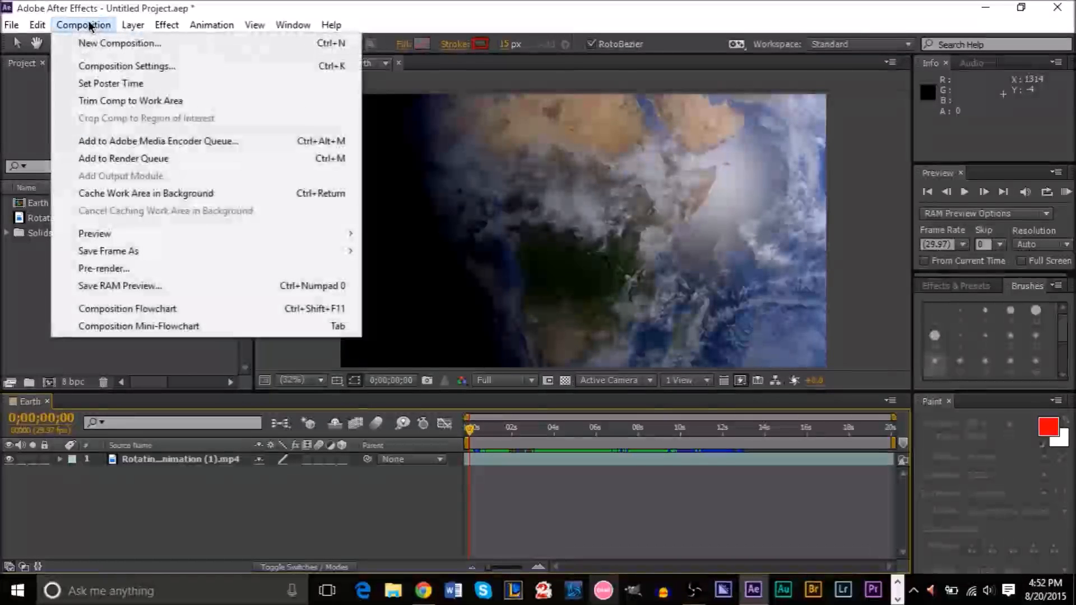
click(20, 319)
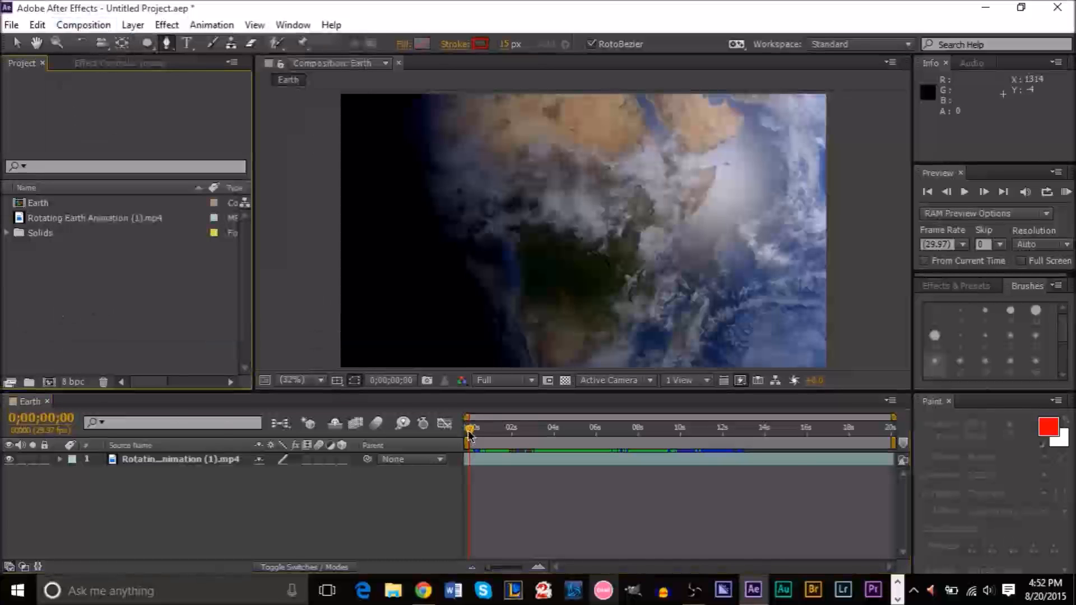
Preview the Earth footage and move the current time to 0;00;08;16.
key(space)
drag(468, 433, 649, 434)
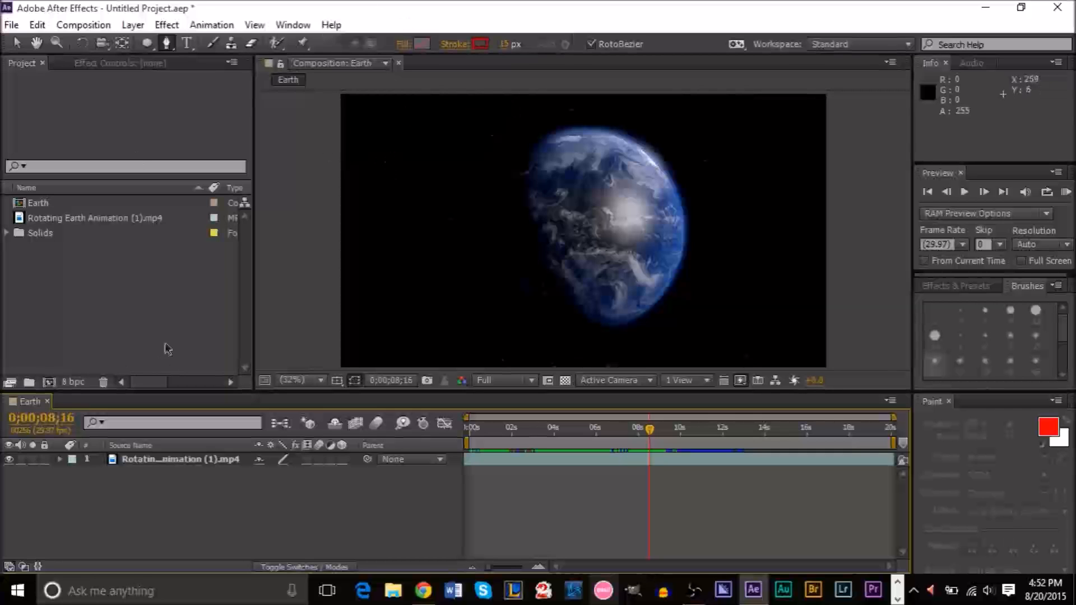
Add a text layer reading "New World" in the dark space to the left of the Earth.
click(187, 43)
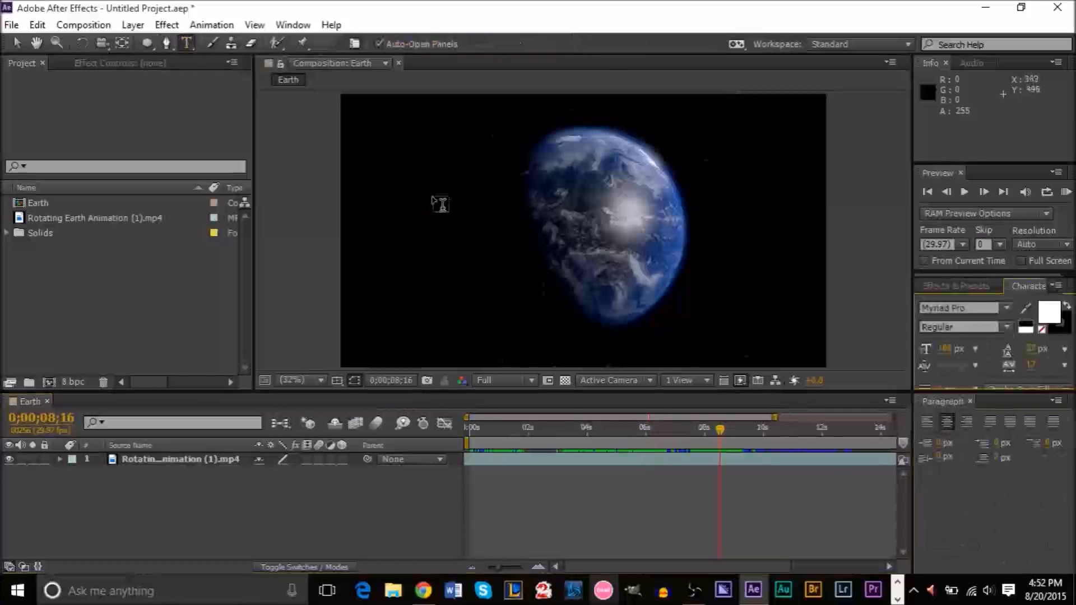
click(429, 194)
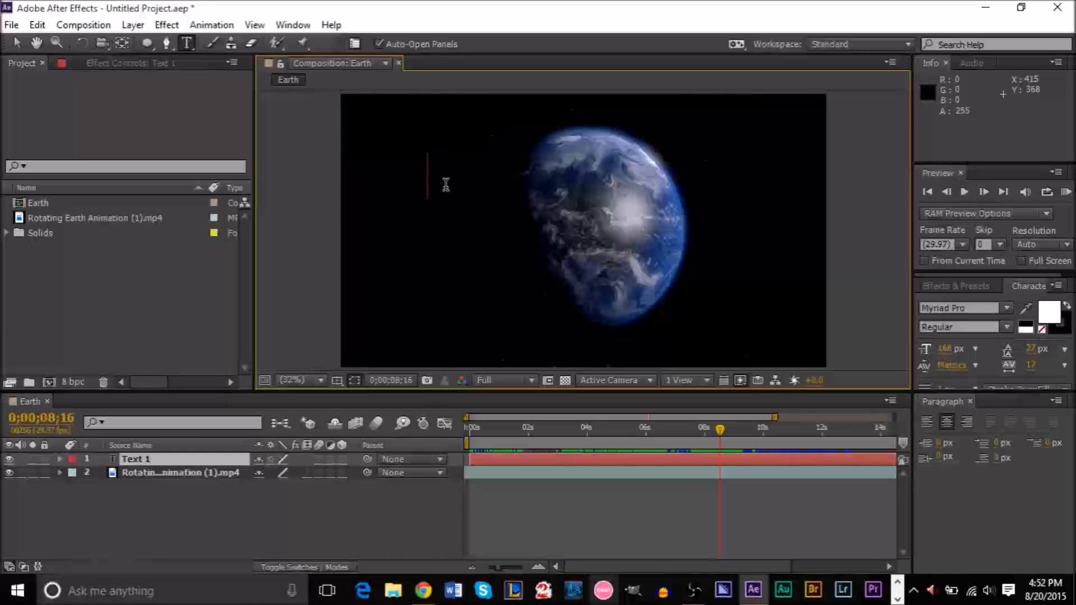
text(New World)
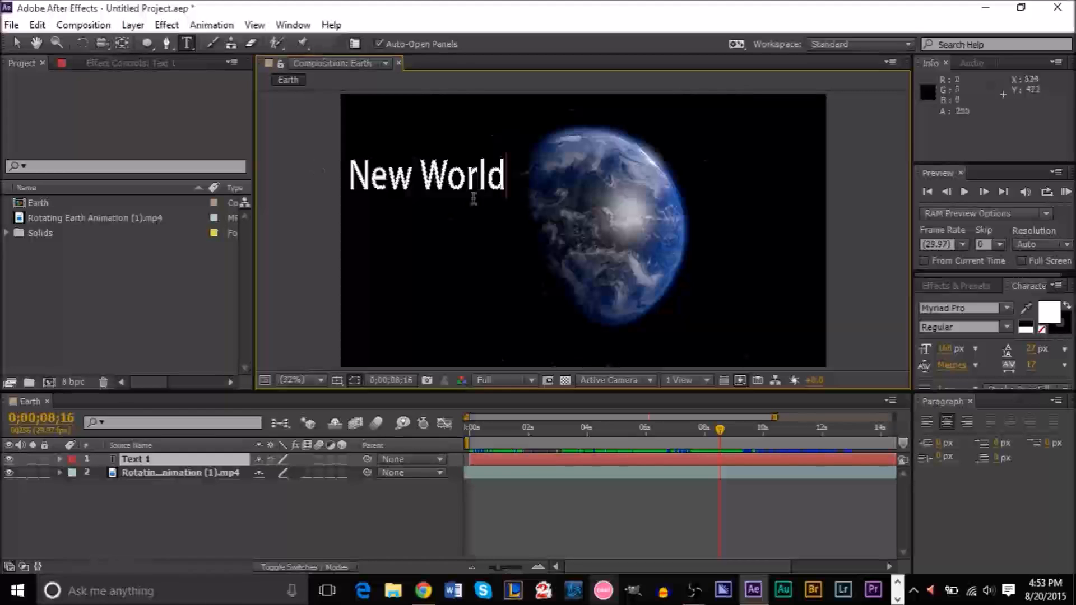
Replace the wording of the text layer with "World Animations".
click(423, 178)
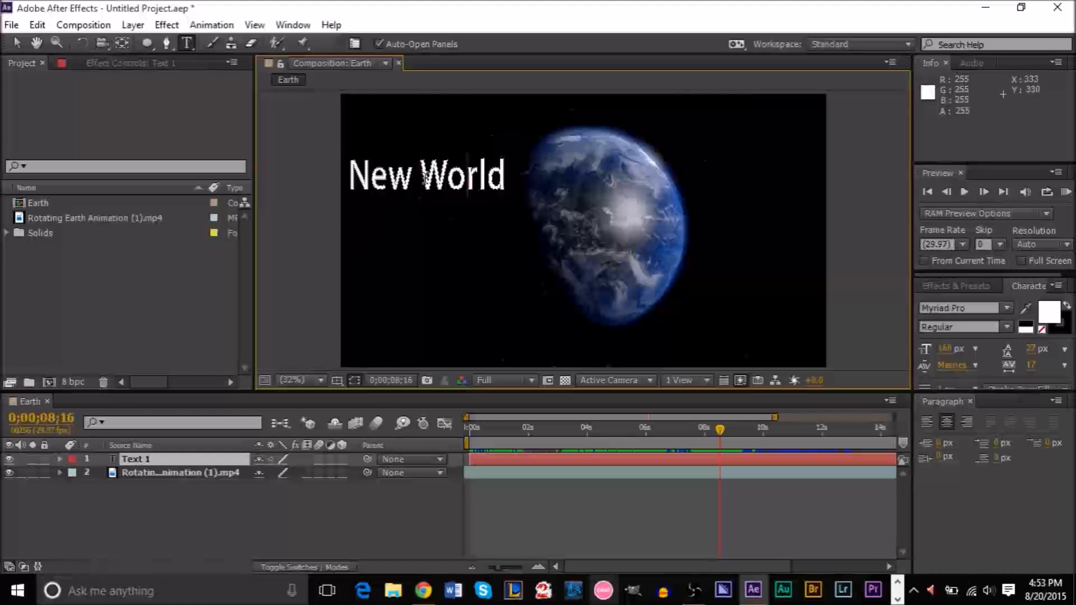
key(BackSpace)
key(BackSpace)
key(BackSpace)
key(BackSpace)
key(BackSpace)
key(BackSpace)
key(BackSpace)
key(BackSpace)
key(BackSpace)
text(World Anim)
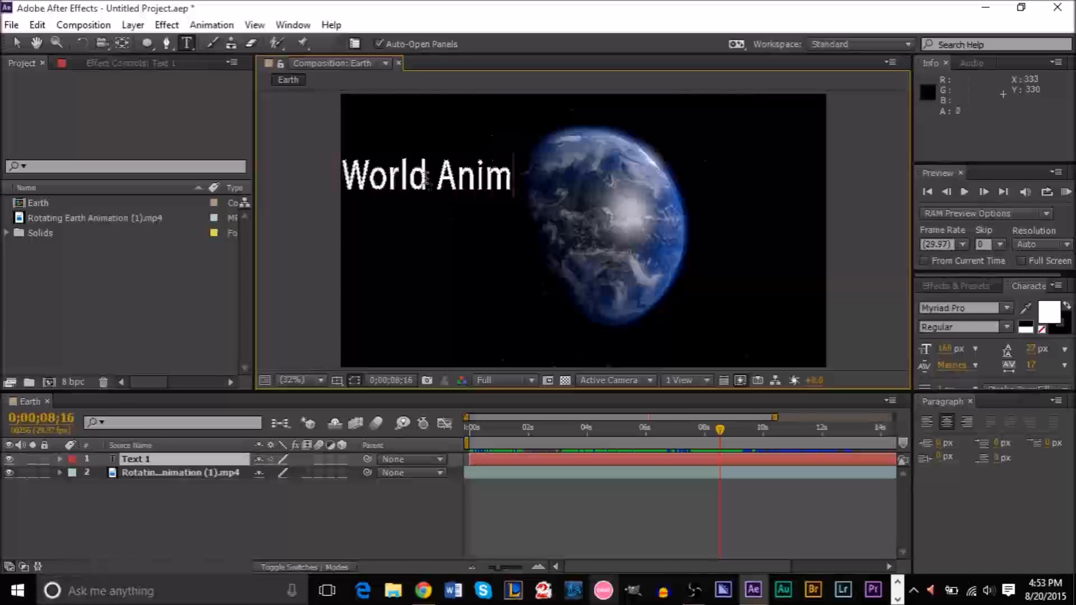
text(ations)
Move the "World Animations" text to just below the Earth and reduce its font size to 148 px.
click(16, 43)
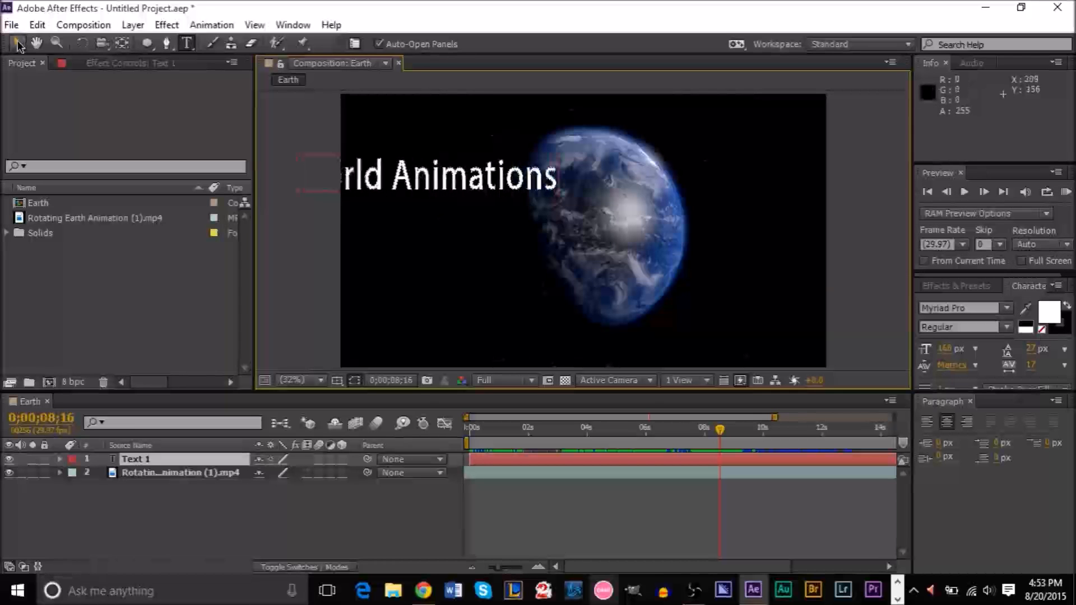
drag(426, 192, 541, 326)
key(ctrl+z)
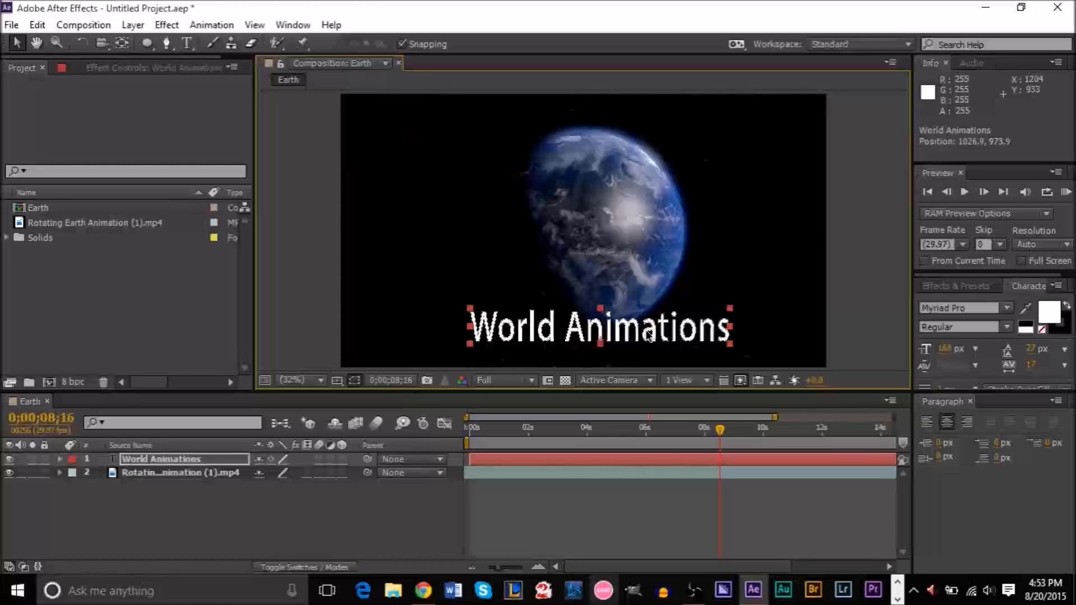
drag(945, 353, 930, 353)
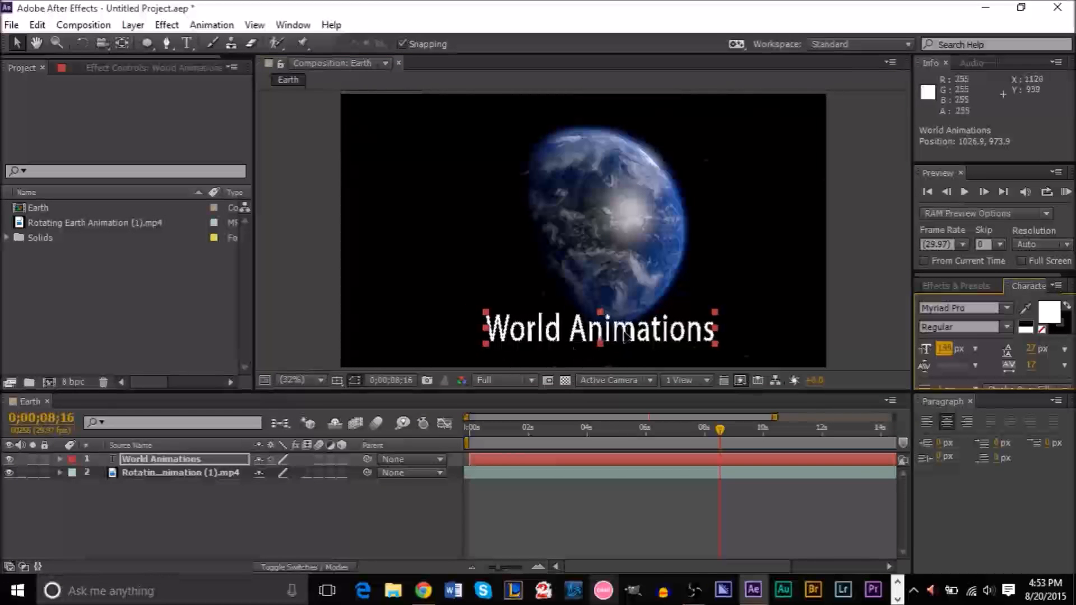
drag(578, 341, 590, 341)
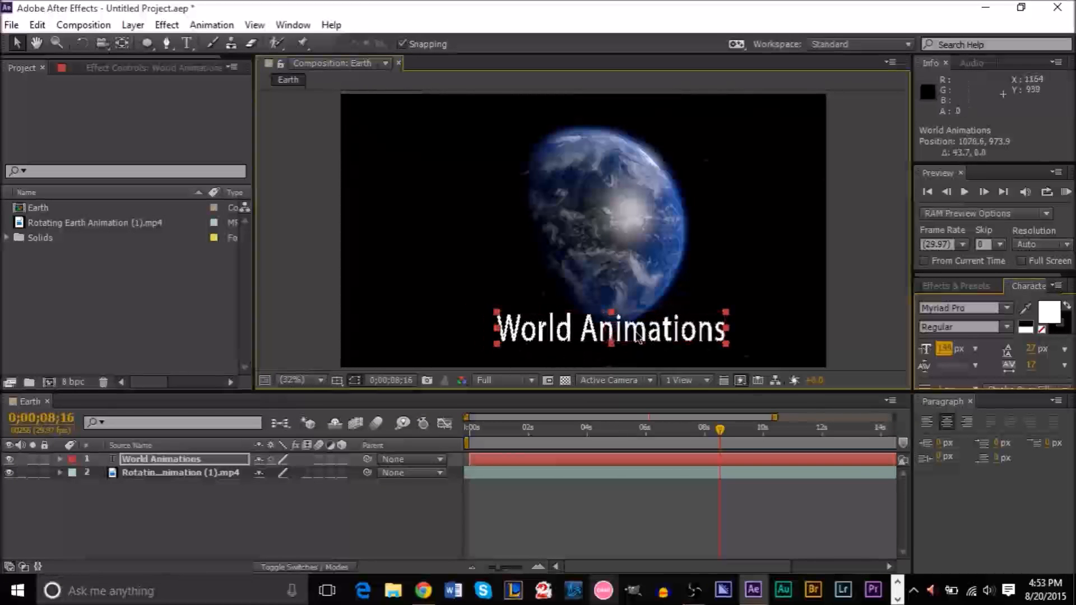
Set the title's font to Prestige Elite Std Bold and nudge it slightly lower and to the left beneath the Earth.
click(1001, 308)
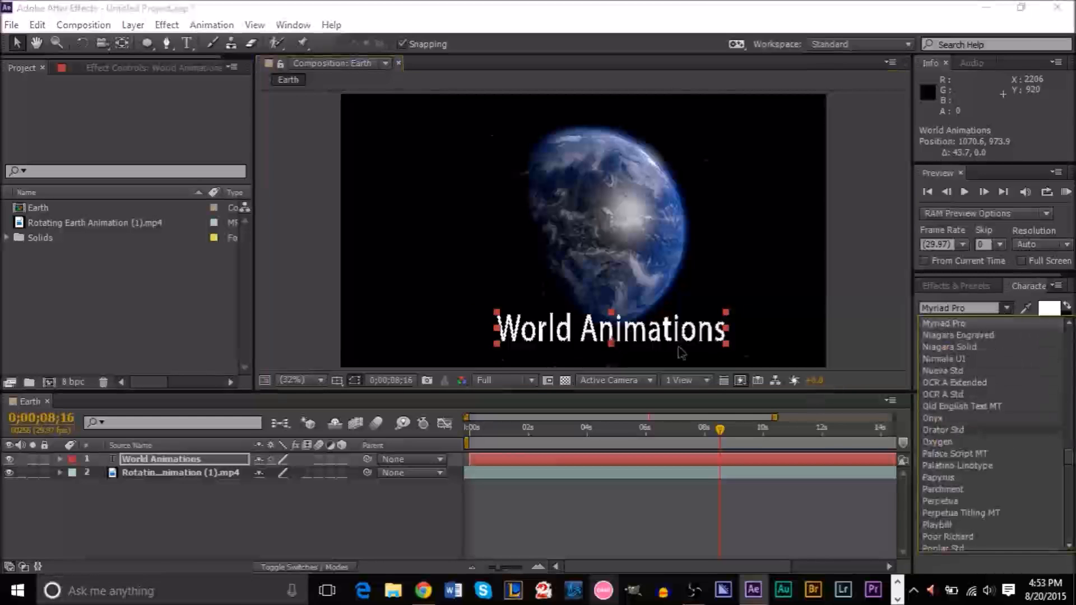
click(972, 431)
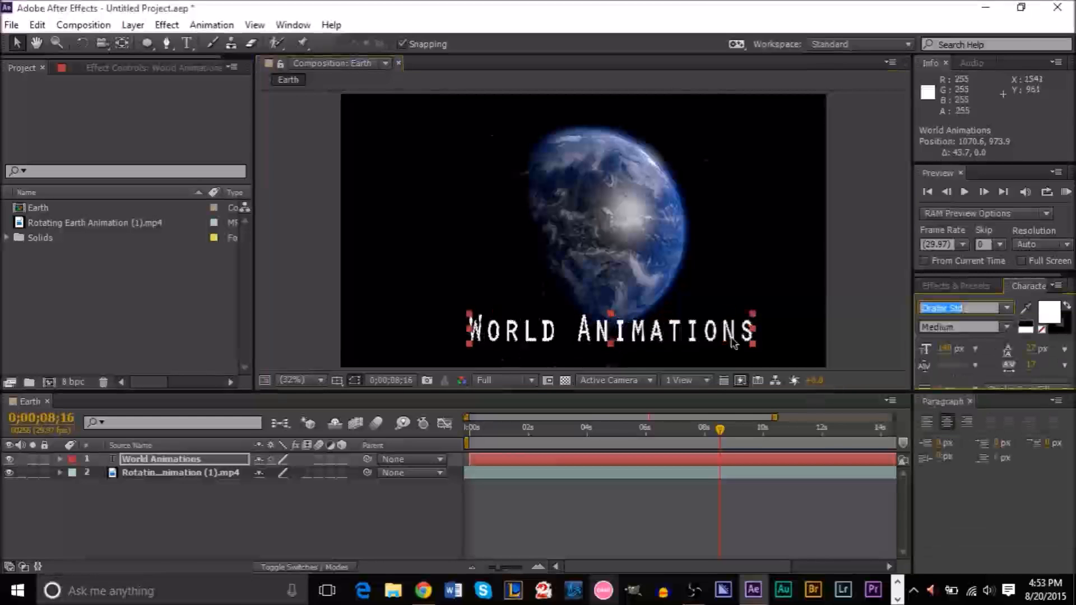
click(1007, 309)
click(974, 454)
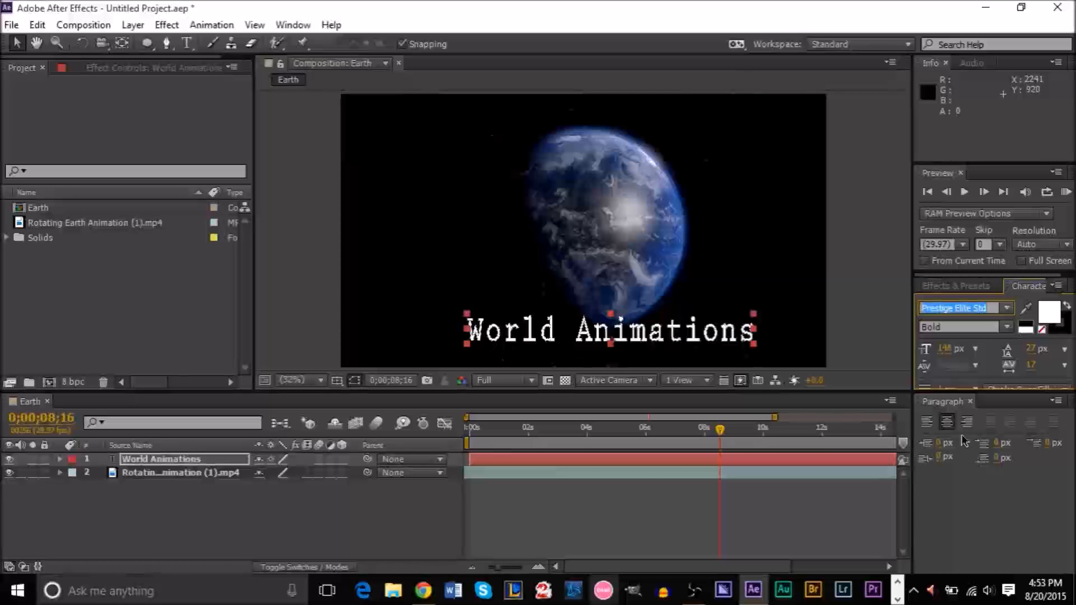
drag(691, 333, 686, 335)
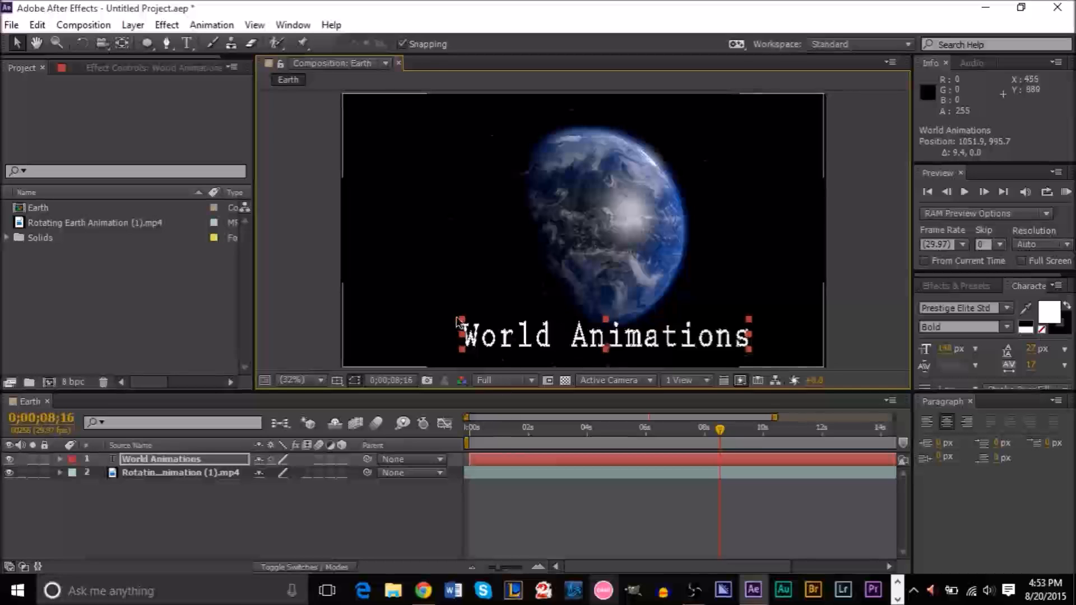
Toggle the visibility of the World Animations layer to compare, and leave the layer hidden.
click(519, 463)
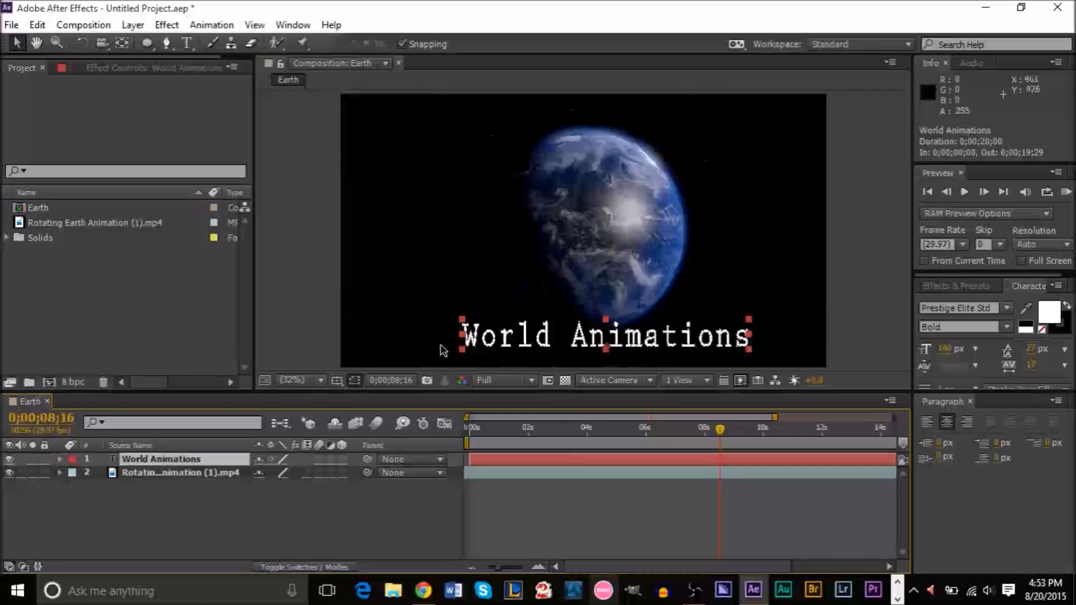
click(9, 459)
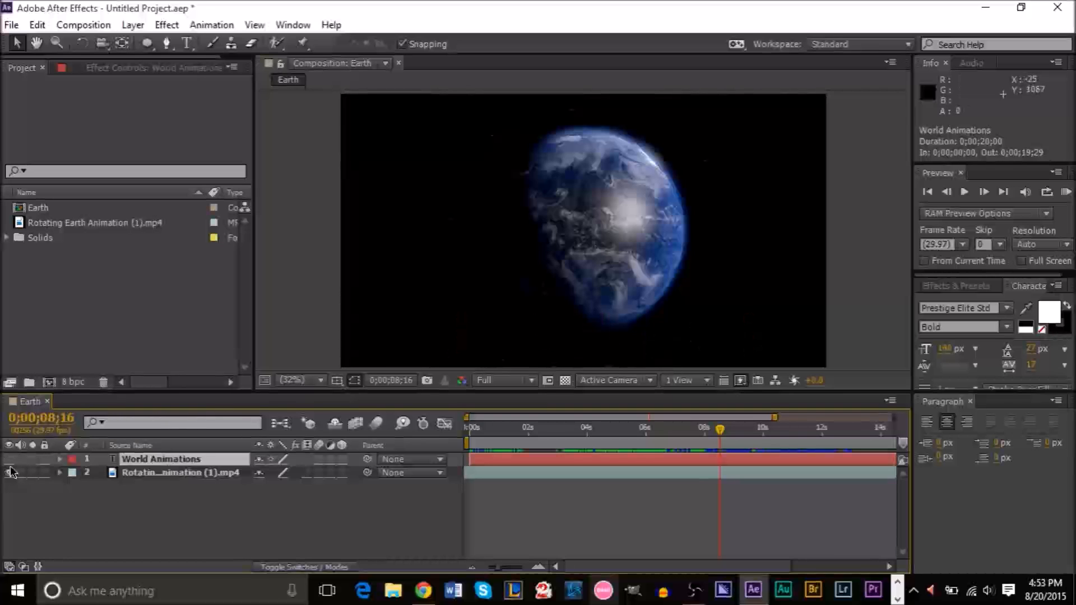
click(9, 460)
click(8, 460)
click(9, 460)
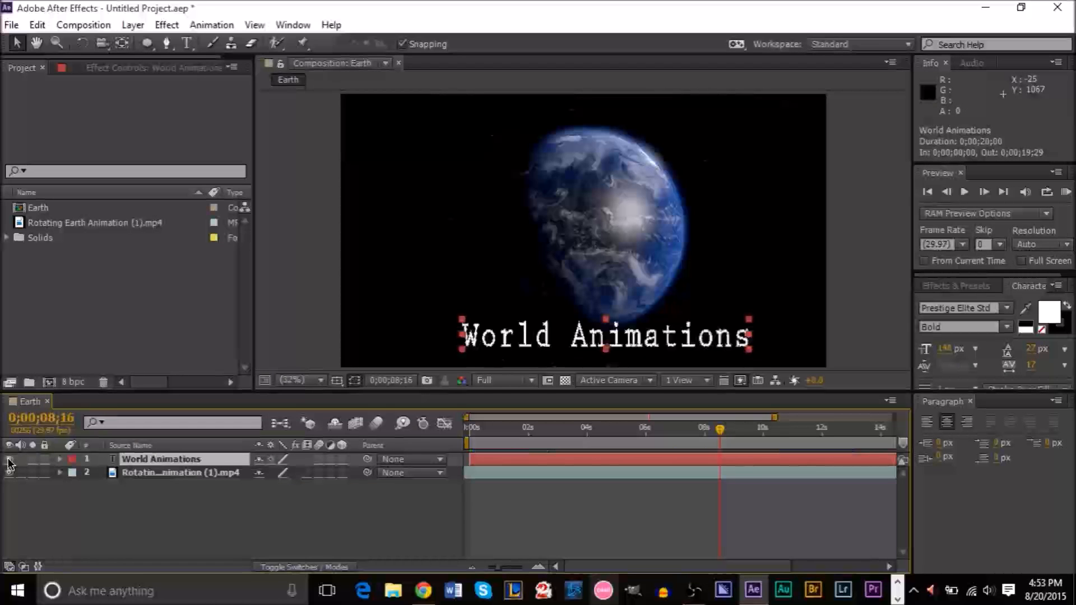
click(9, 460)
click(9, 459)
click(9, 460)
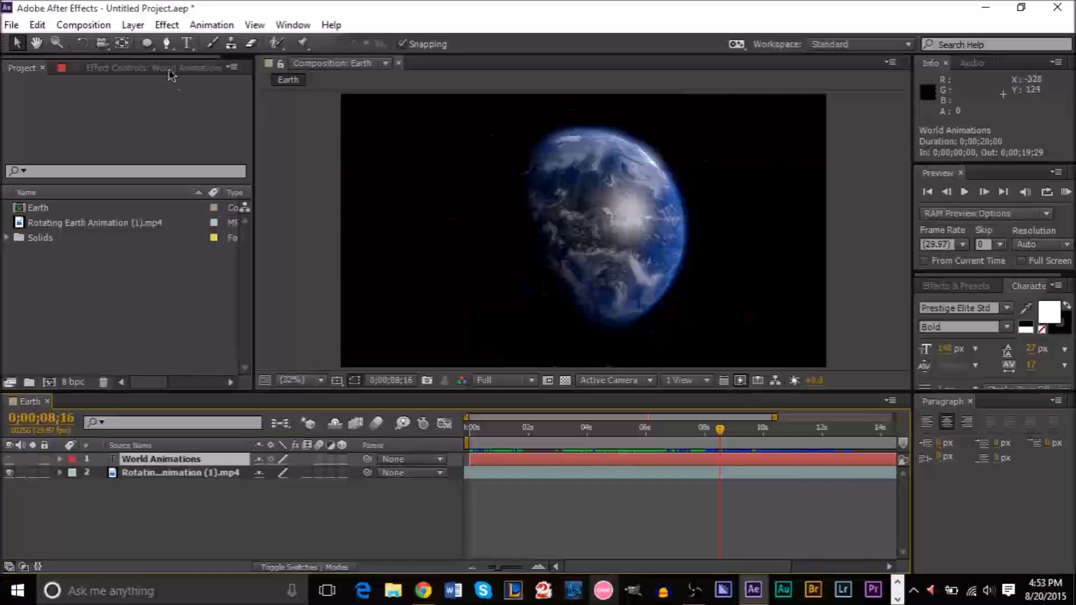
Try to draw a curved five-point RotoBezier mask path on the text layer around the Earth's lower-left edge with the Pen tool.
click(162, 48)
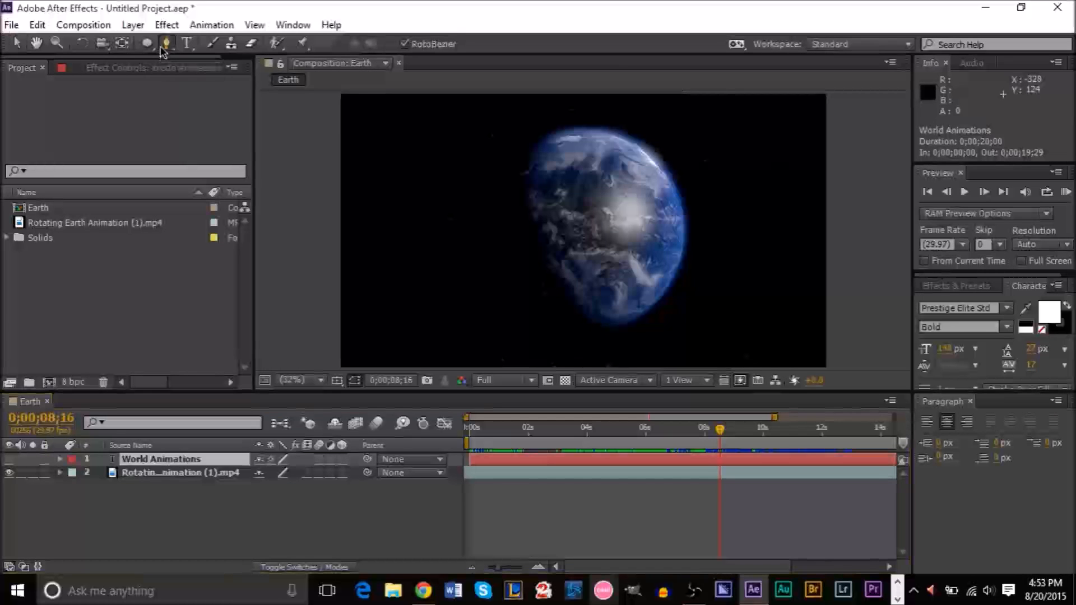
click(405, 45)
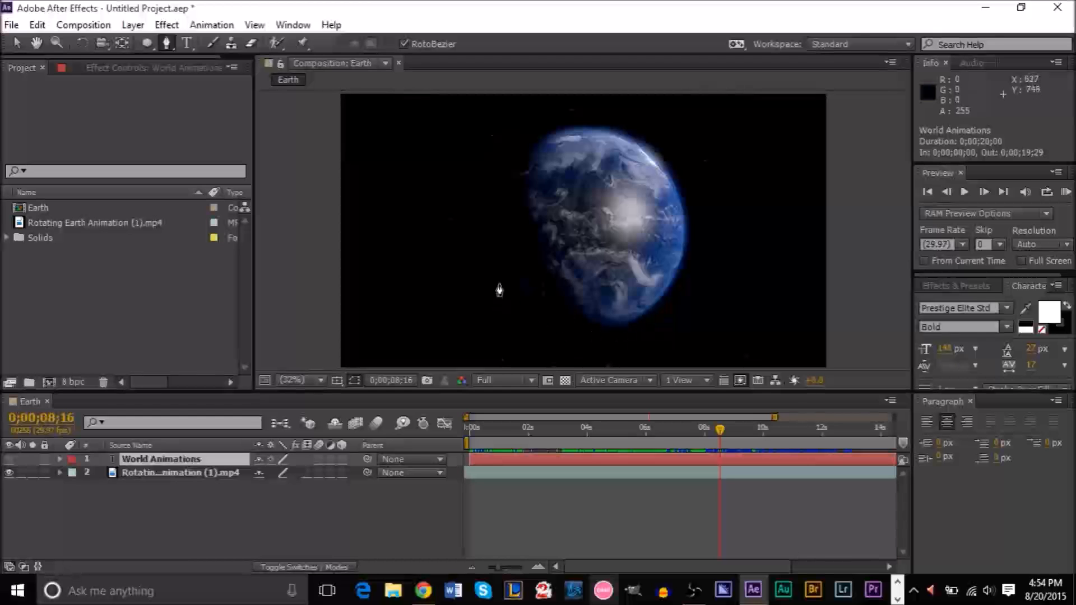
click(498, 274)
click(512, 295)
click(529, 312)
click(552, 325)
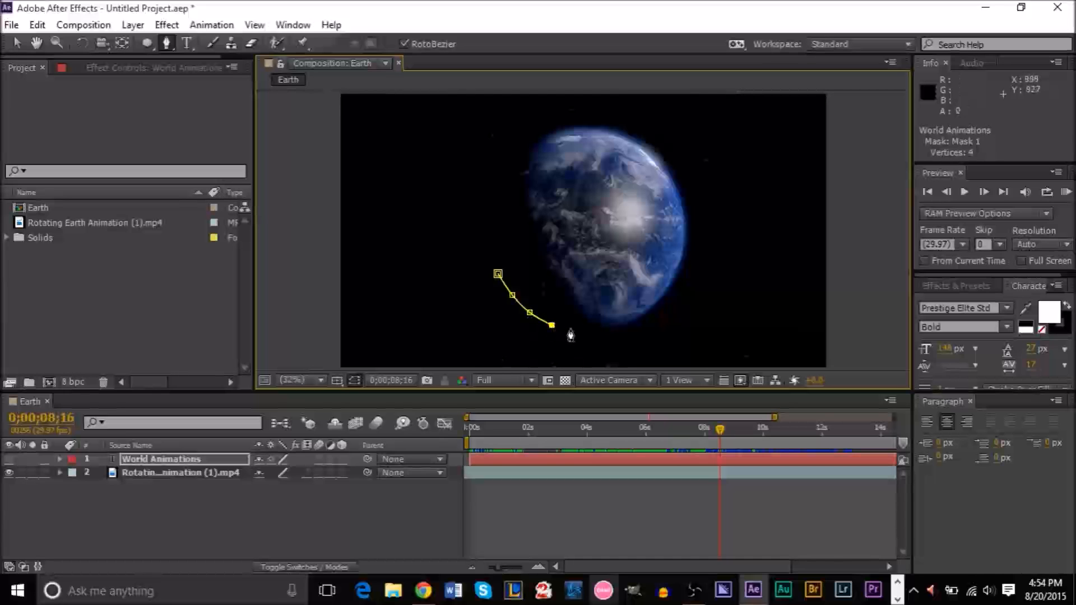
double_click(573, 332)
key(v)
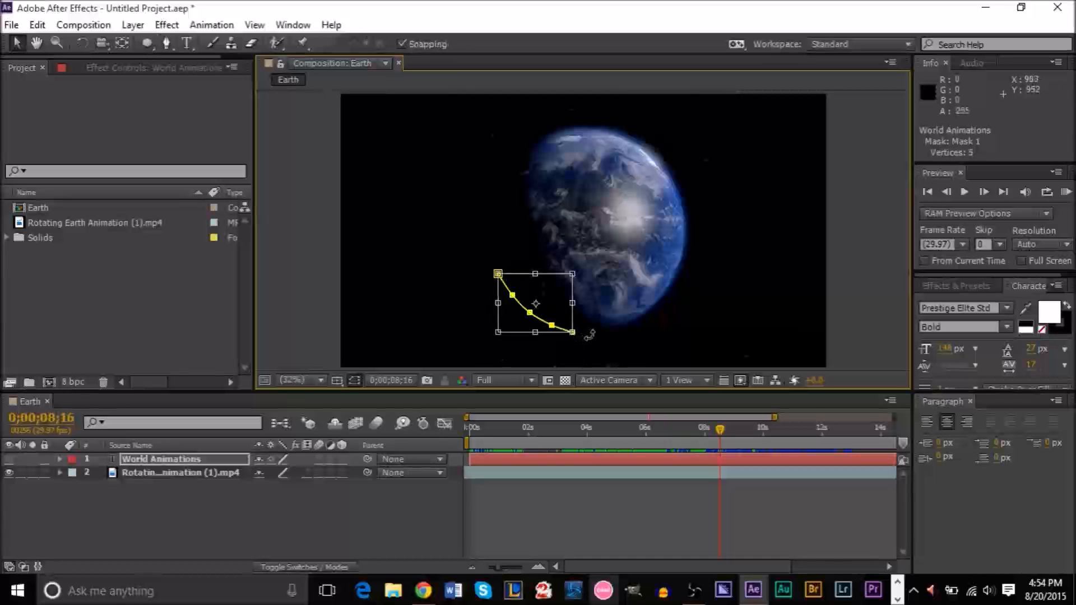
click(516, 533)
click(375, 462)
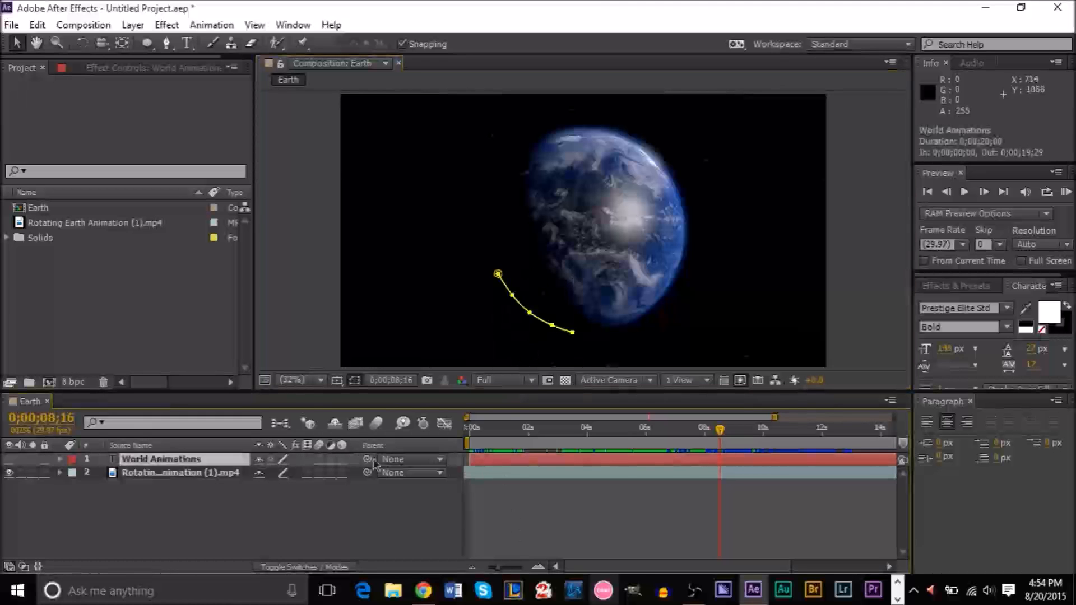
Undo the last points of the mask path and delete the remaining mask from the World Animations layer.
key(ctrl+z)
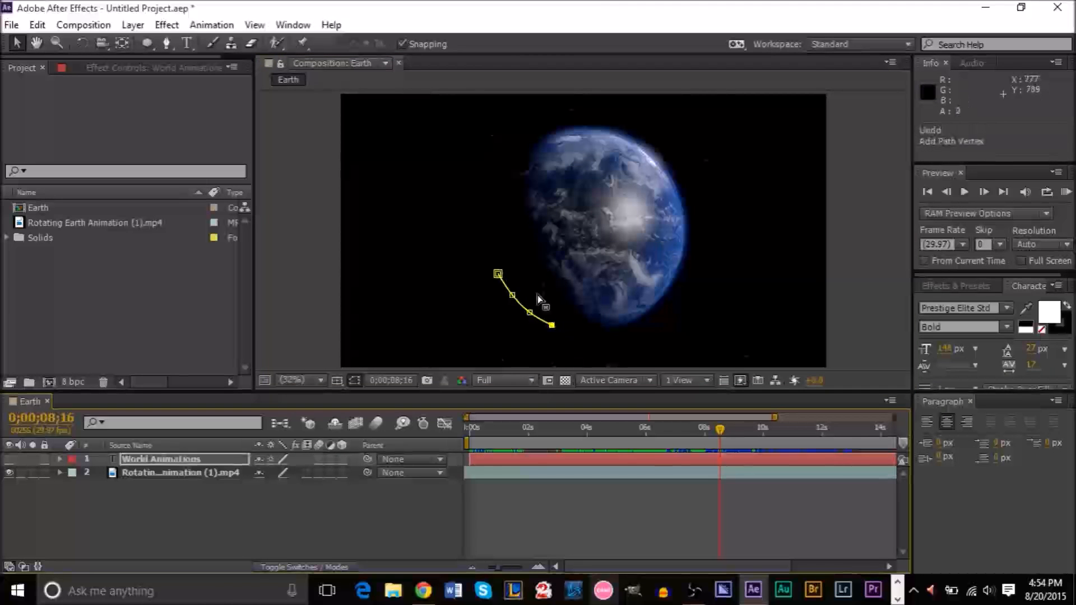
click(547, 330)
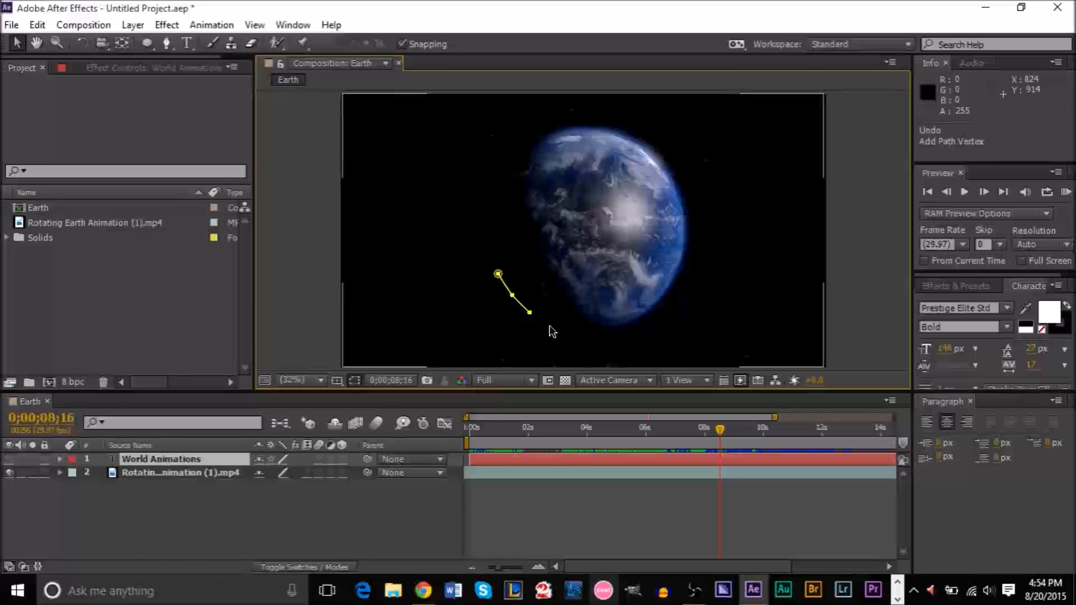
click(173, 461)
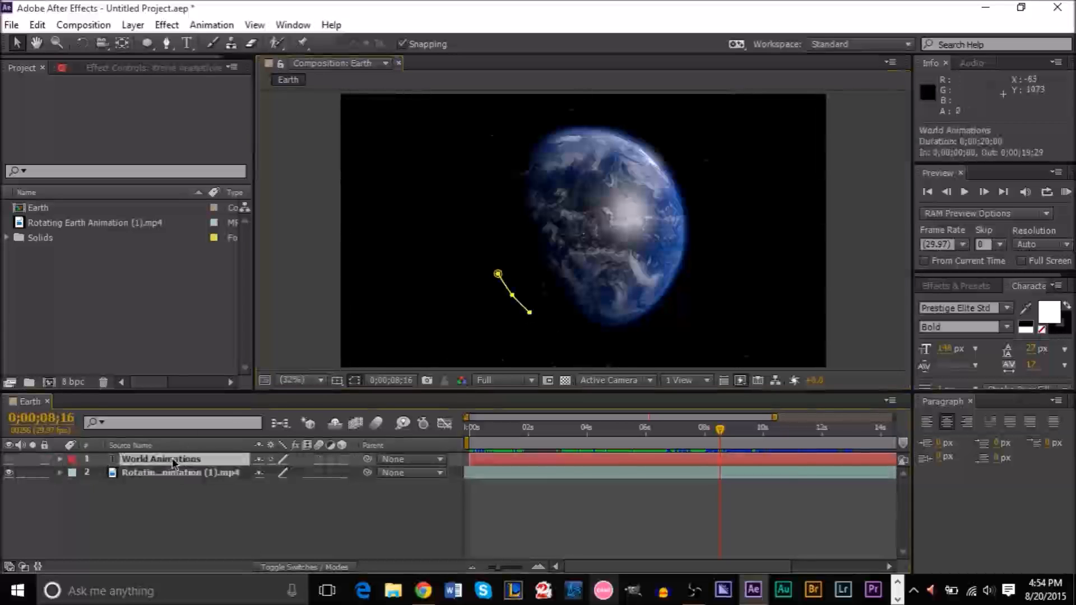
click(59, 459)
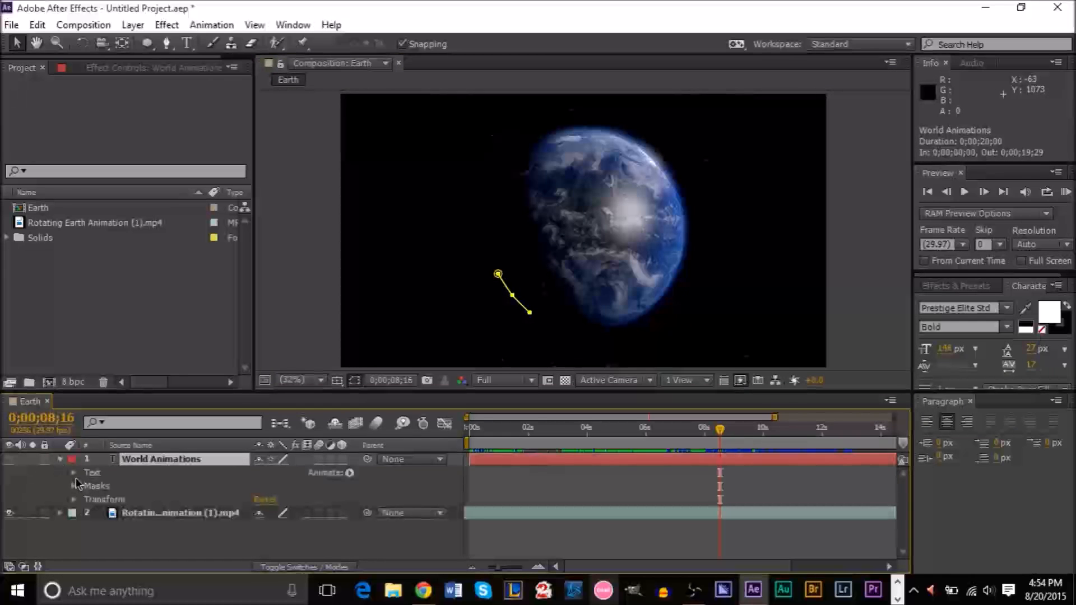
click(75, 486)
click(122, 501)
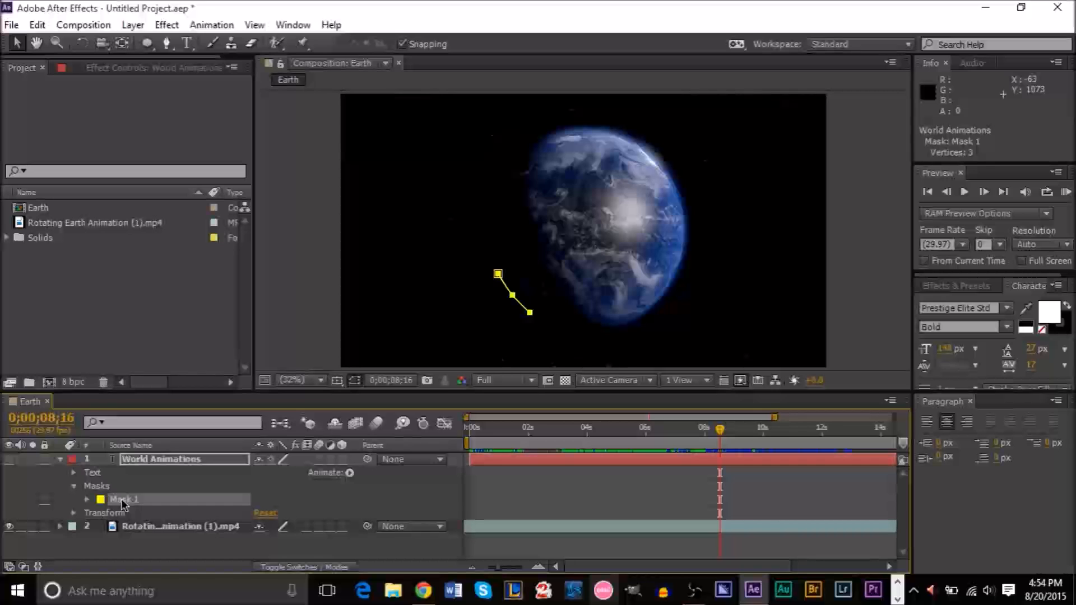
key(Delete)
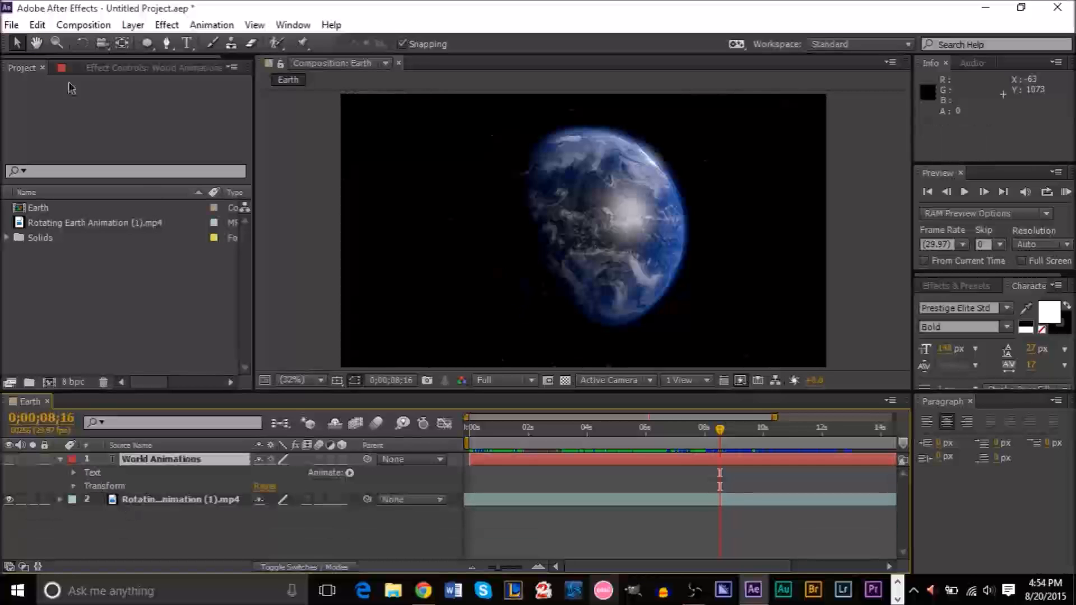
Try to draw a curved seven-point mask path beneath the Earth on the World Animations layer with the Pen tool.
click(167, 43)
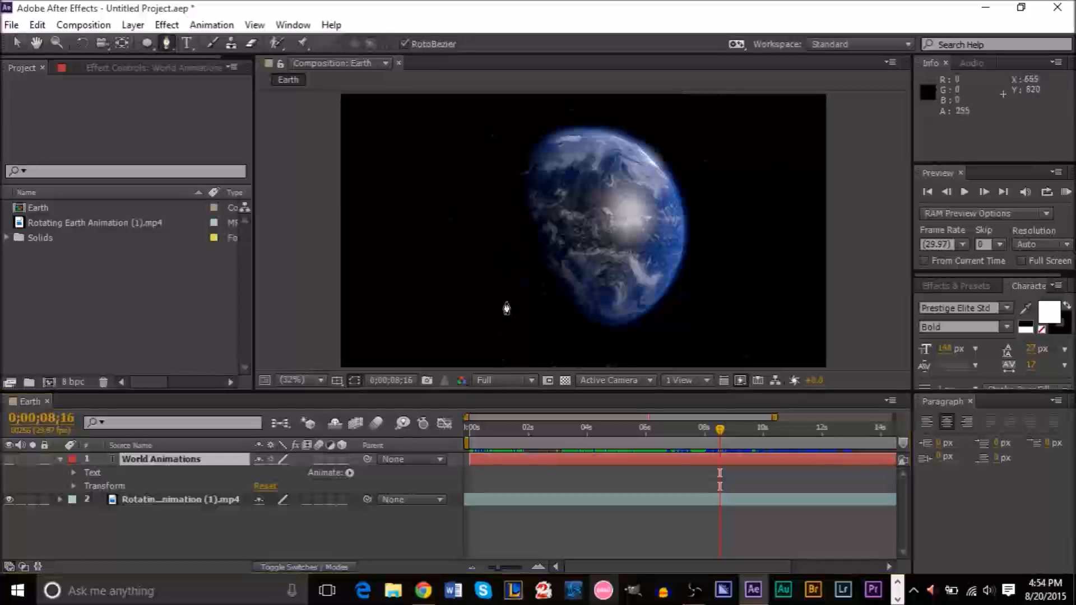
click(512, 290)
click(529, 313)
click(546, 326)
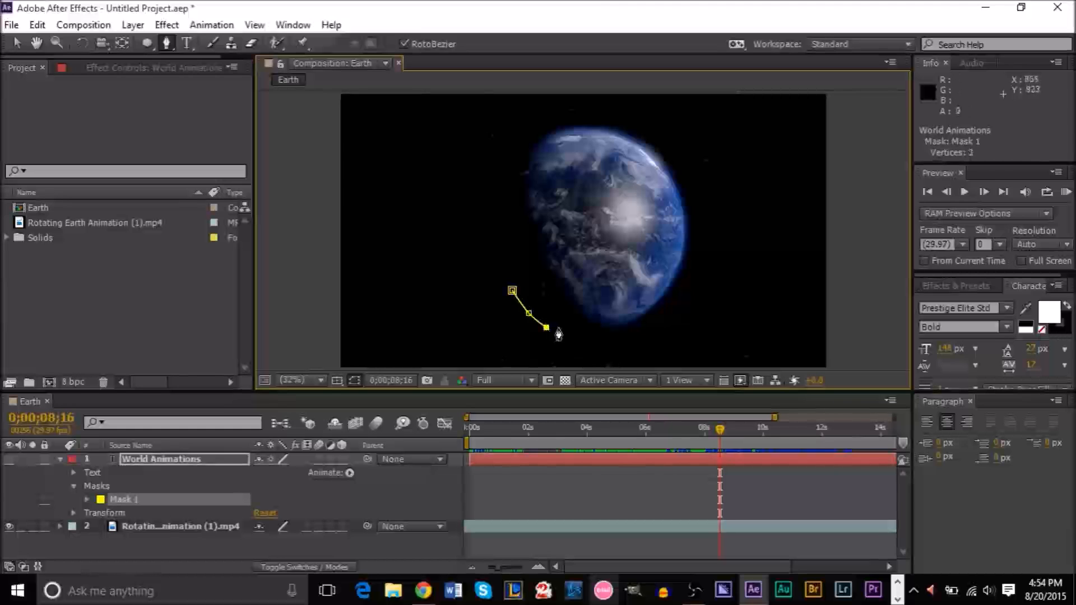
click(564, 334)
click(584, 337)
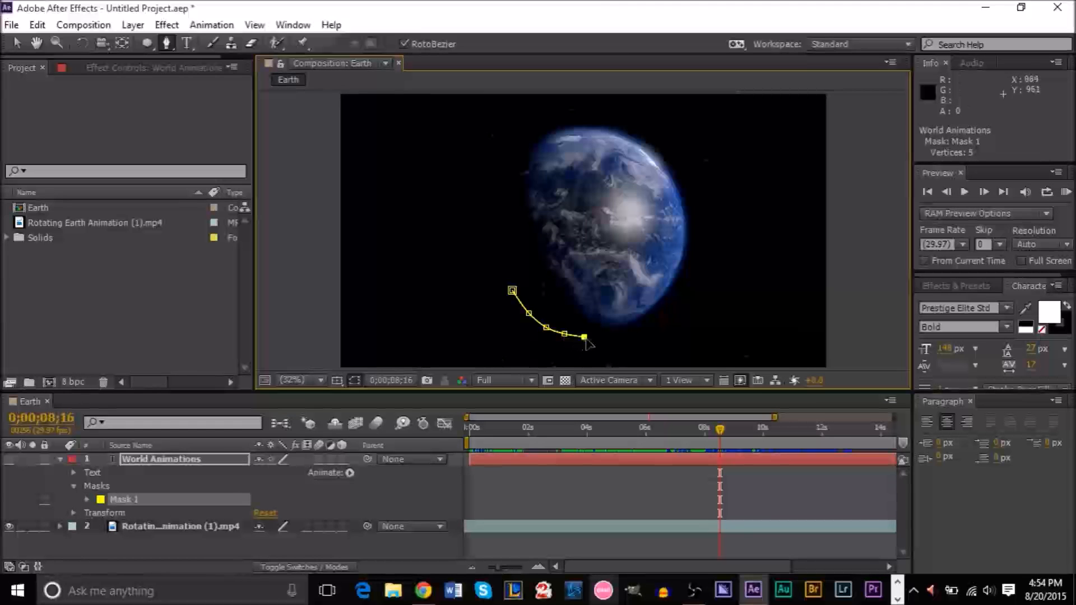
click(608, 340)
click(622, 336)
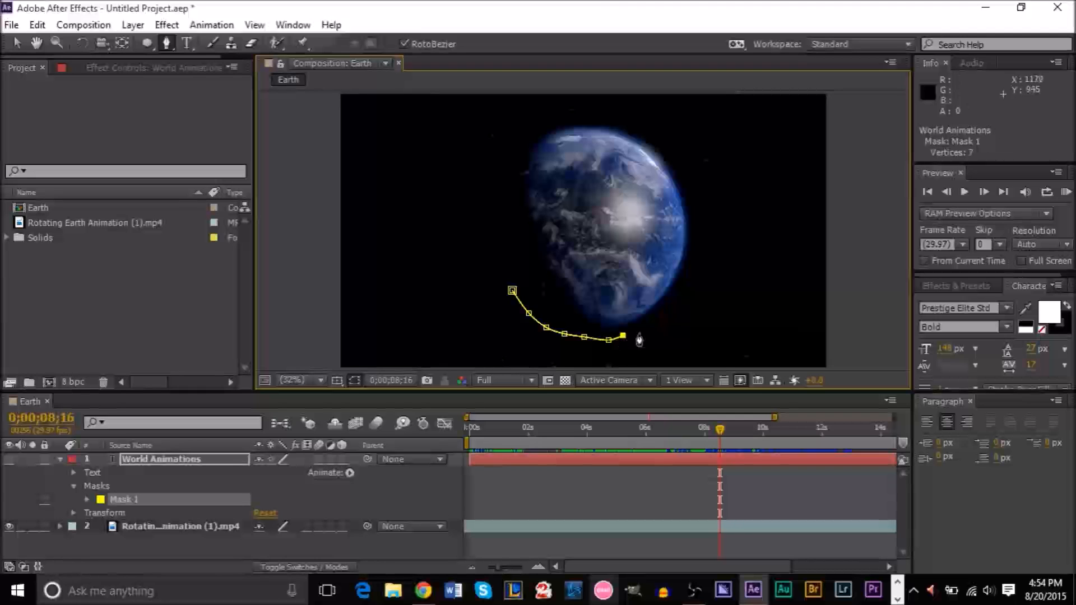
Try to adjust the second-to-last point of the mask path and extend the path further along the Earth's underside.
double_click(608, 340)
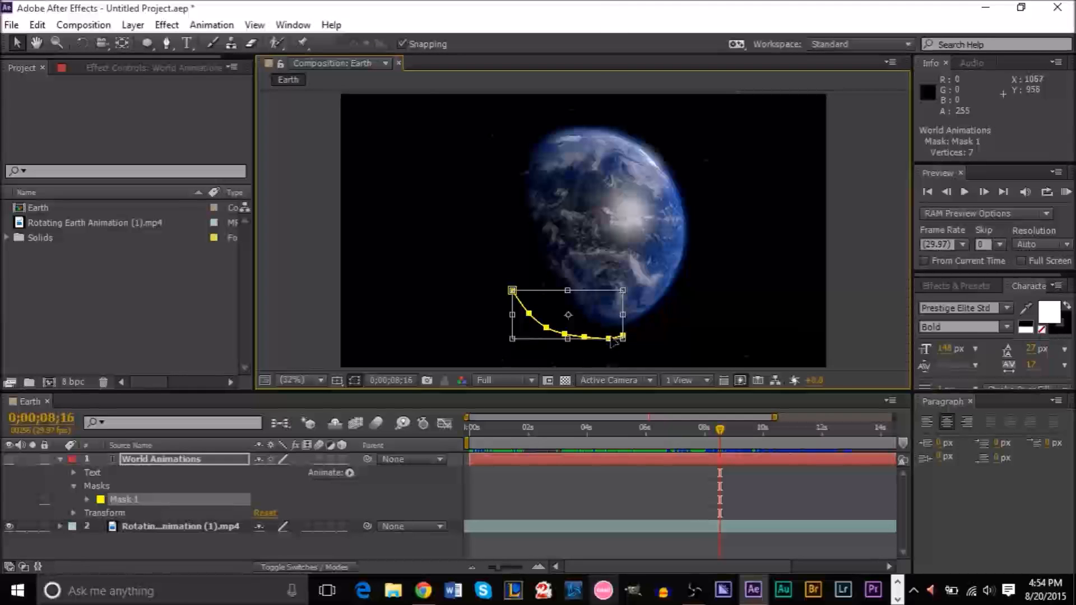
key(ctrl+z)
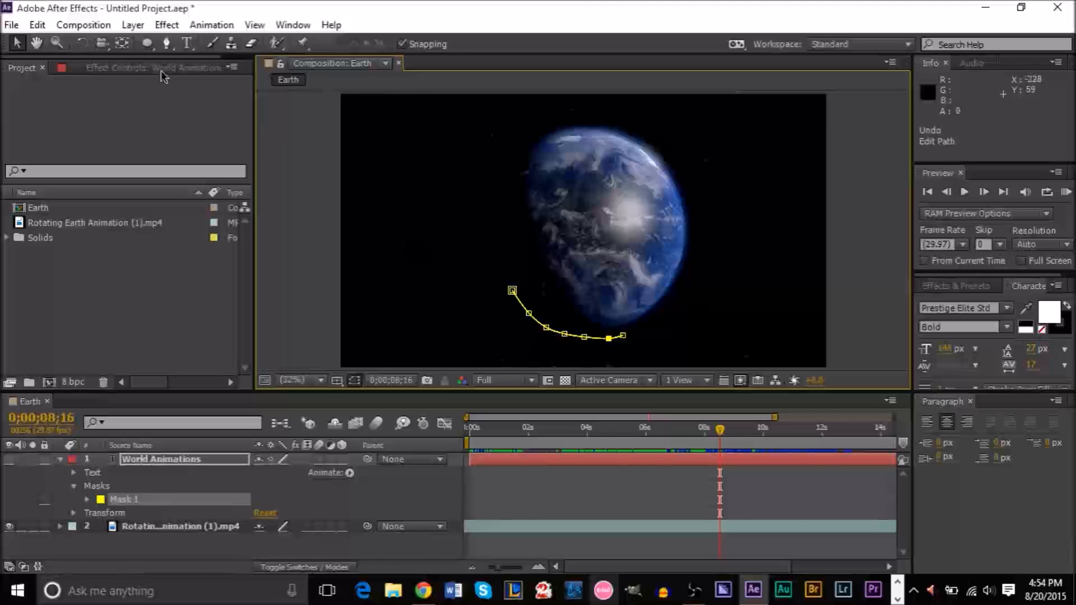
click(167, 43)
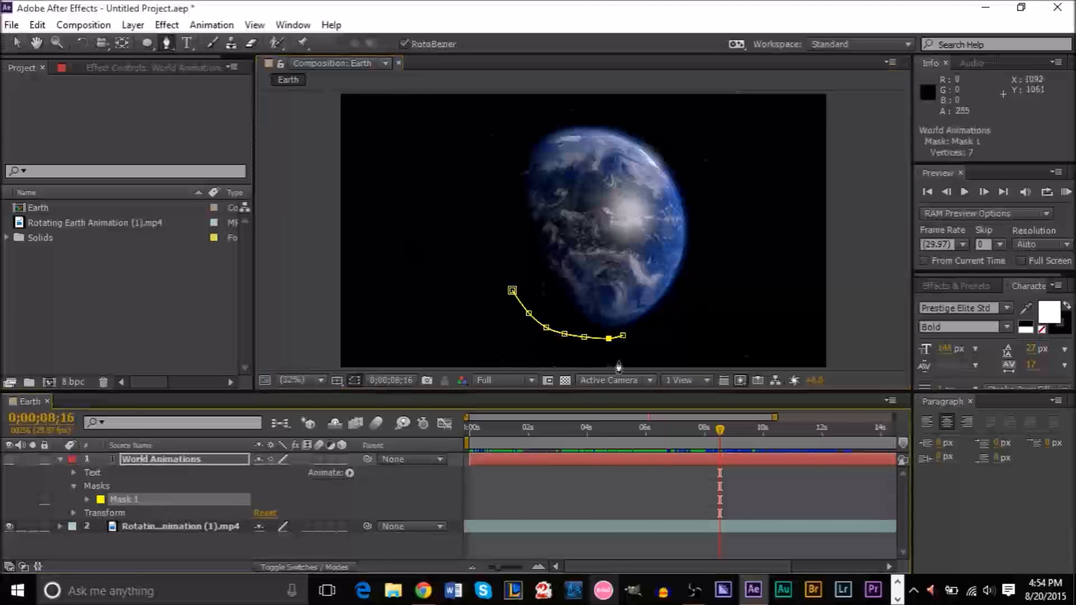
click(639, 334)
click(623, 336)
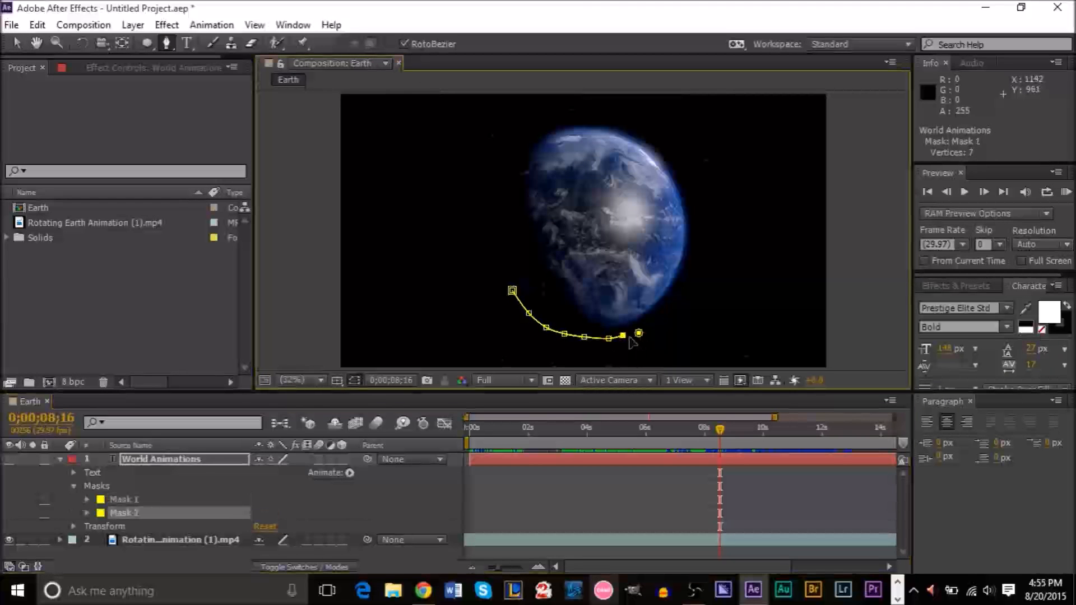
Undo the stray second mask and all points of the first mask on the World Animations layer.
key(ctrl+z)
key(ctrl+z)
key(ctrl+z)
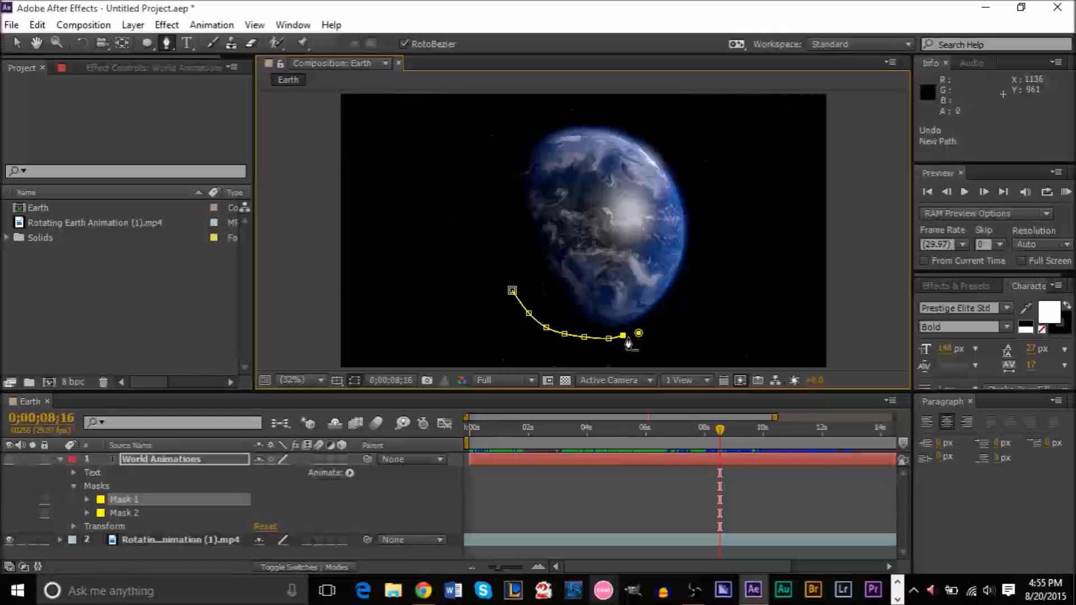
key(ctrl+z)
key(ctrl+z)
key(ctrl+z)
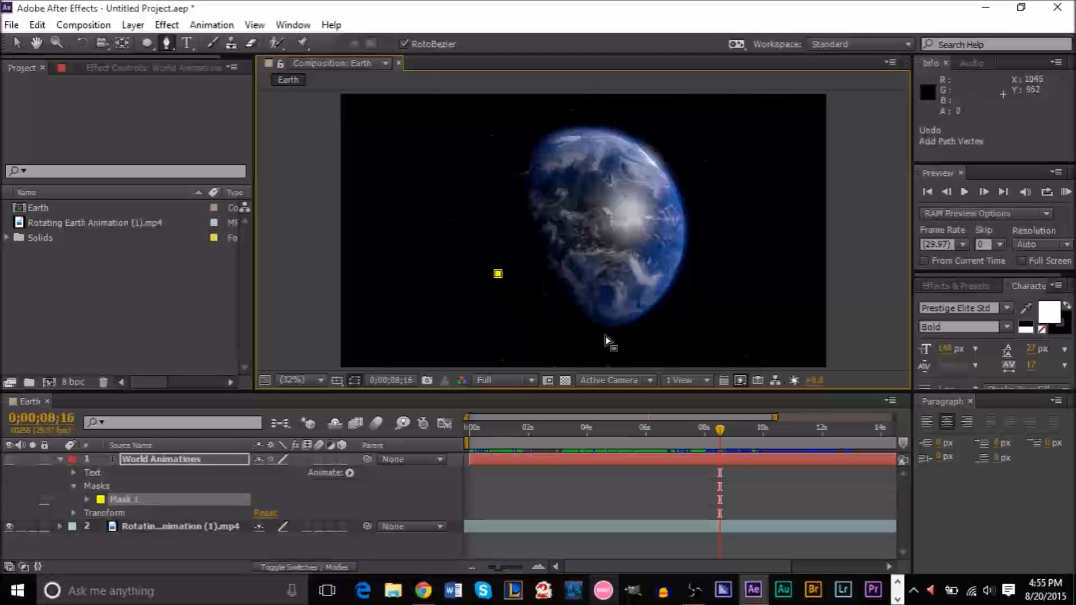
key(ctrl+z)
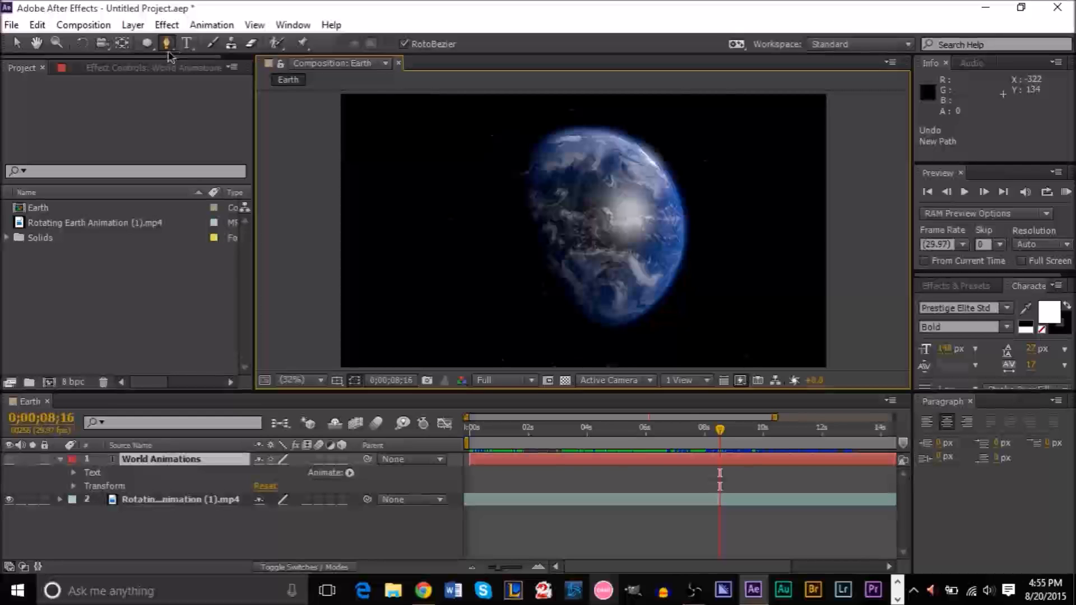
Draw a smooth eight-point RotoBezier mask path on the World Animations layer, curving under the Earth from its lower-left to its lower-right edge.
click(512, 292)
click(532, 310)
click(559, 328)
click(591, 335)
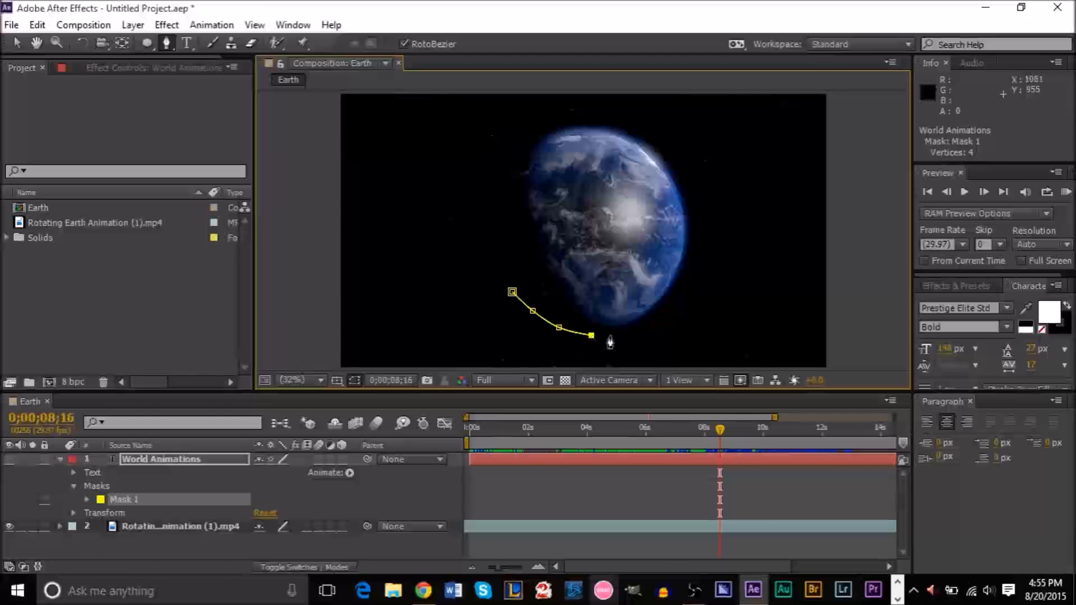
click(623, 335)
click(653, 321)
click(672, 299)
click(686, 276)
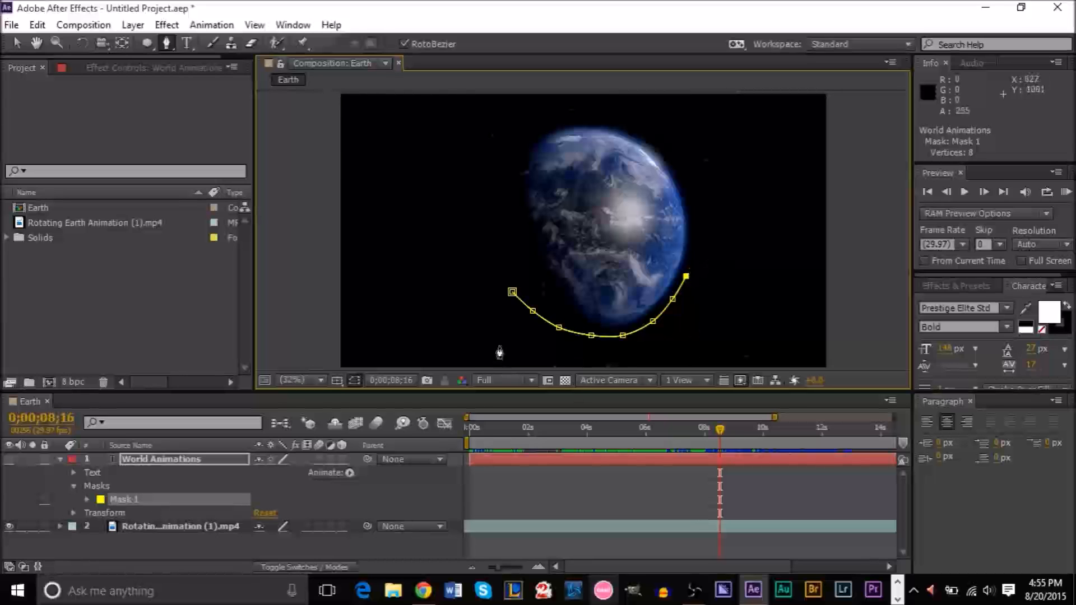
Keep the mask path open and extend it with four more points up along the Earth's right edge.
click(512, 292)
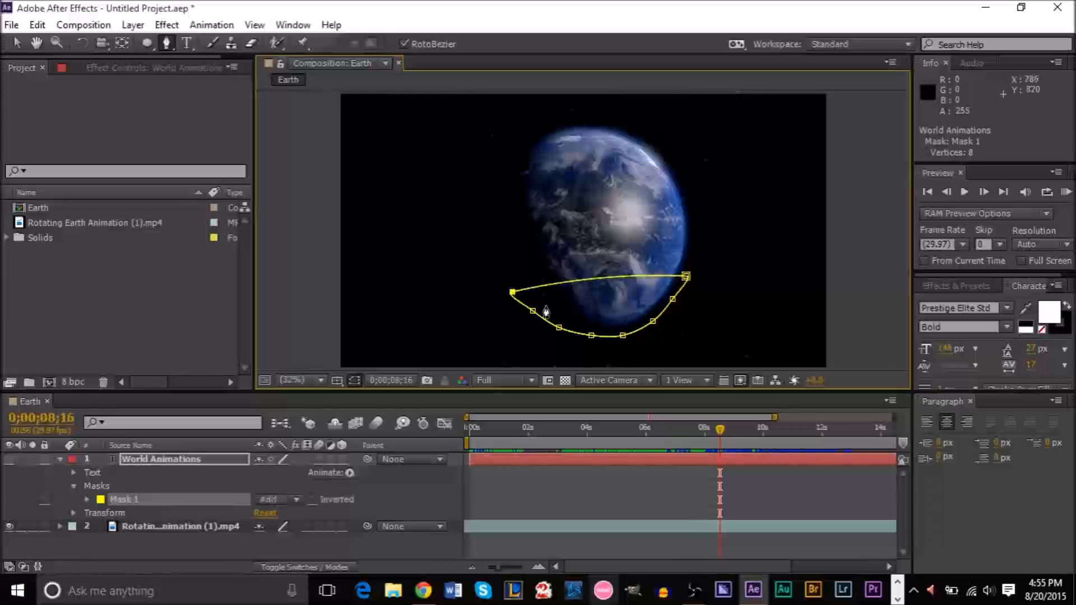
key(ctrl+z)
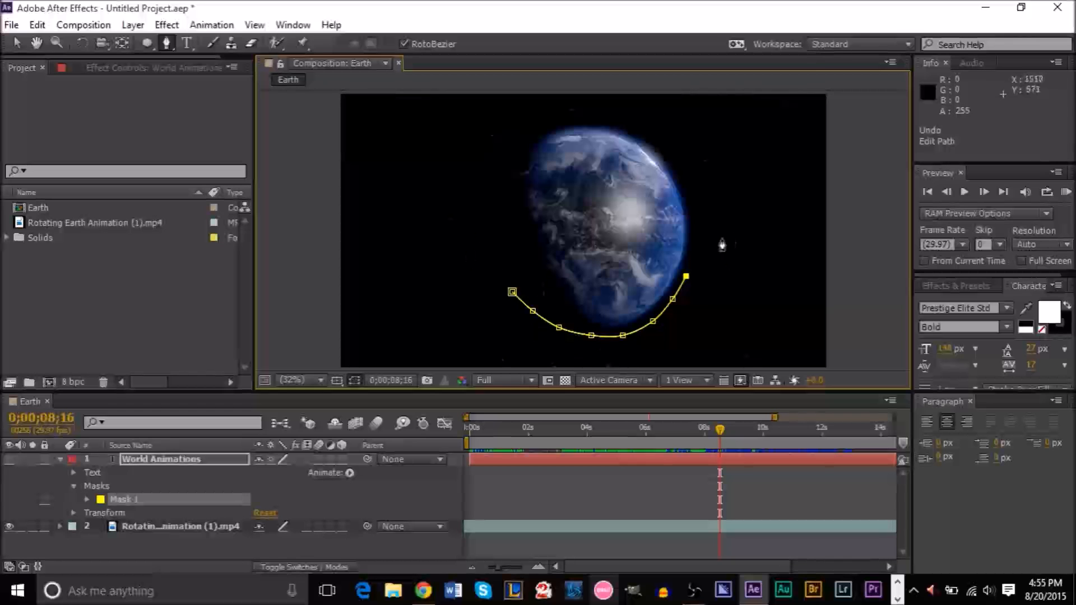
click(694, 252)
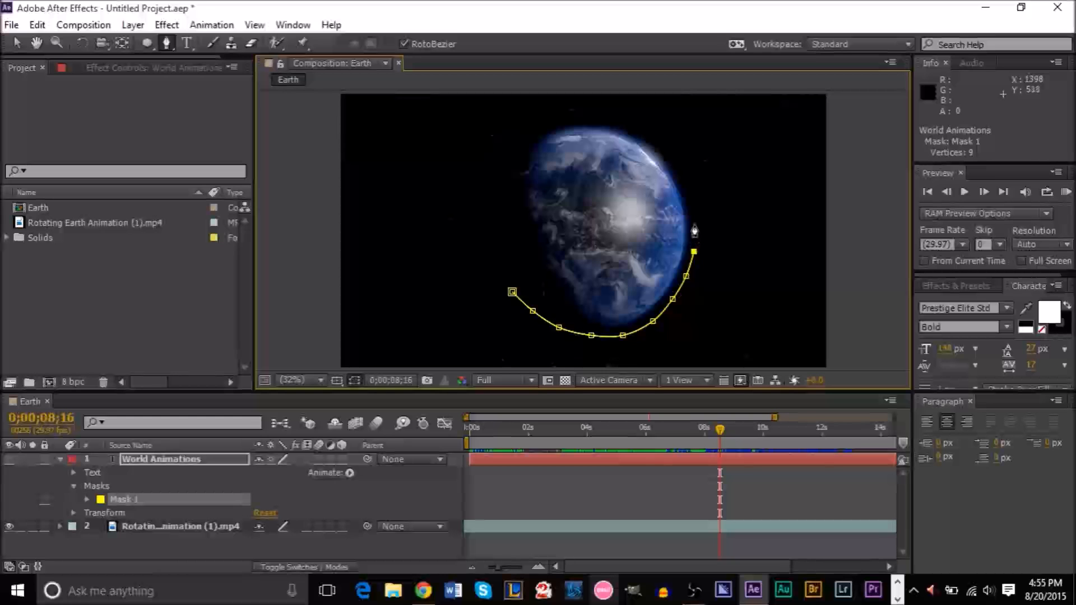
click(694, 223)
click(688, 196)
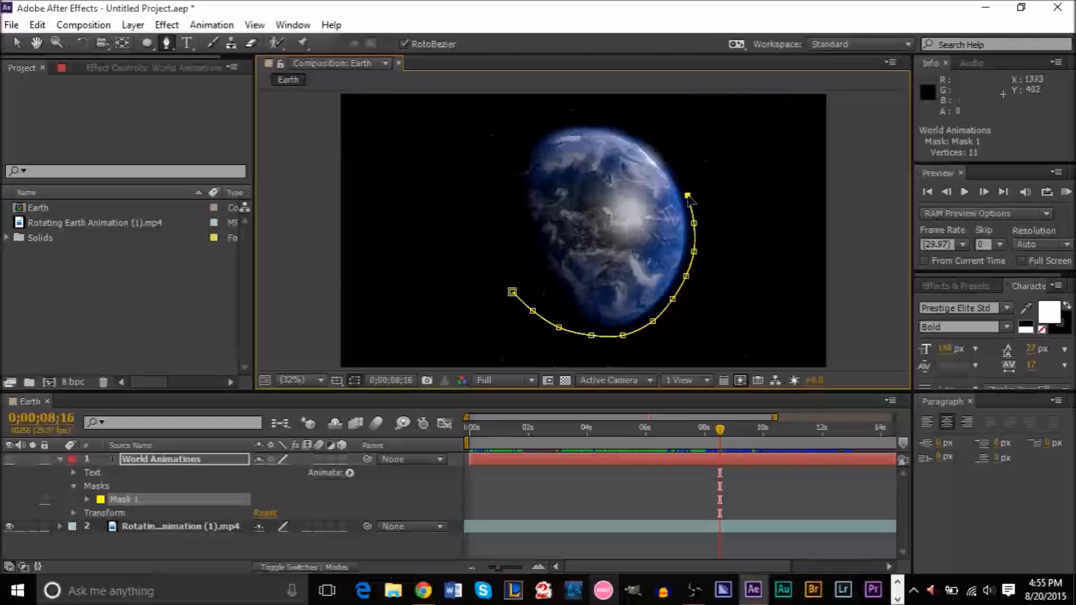
click(673, 168)
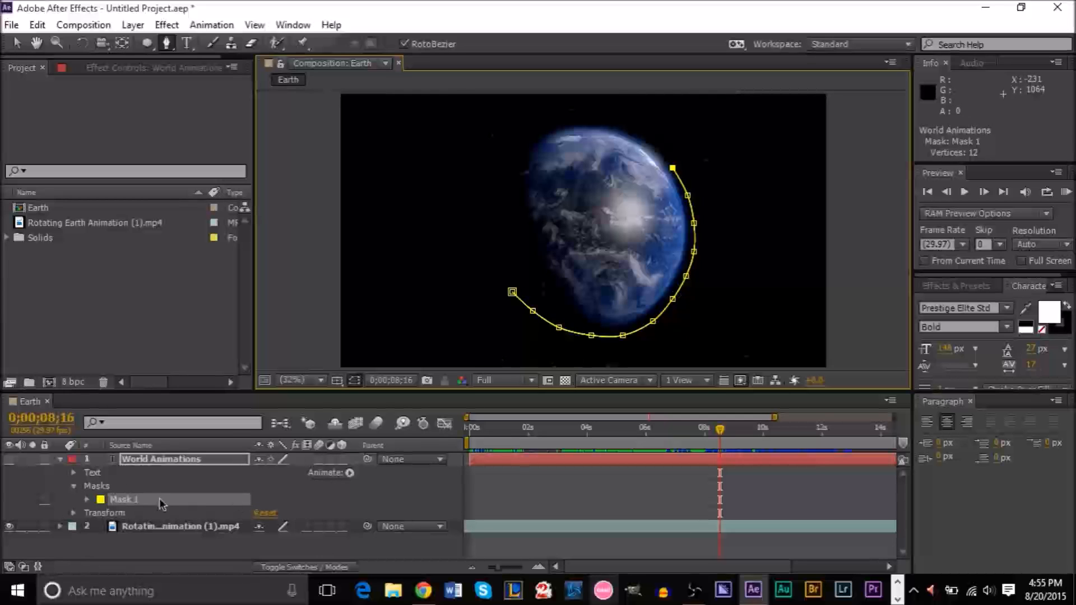
Set the World Animations text's Path option to Mask 1 and make the text layer visible.
click(74, 487)
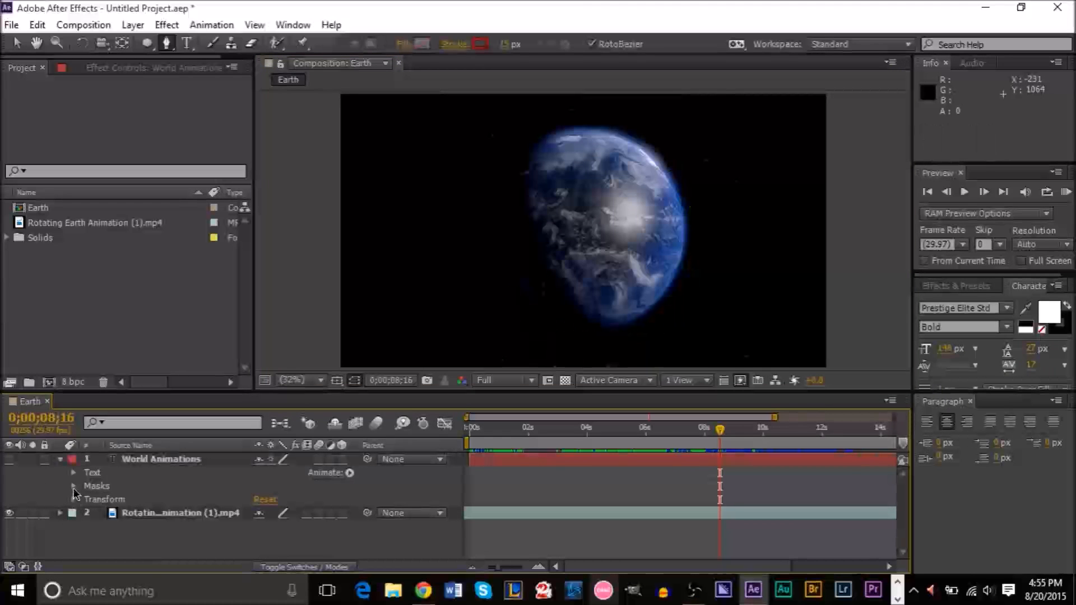
click(74, 486)
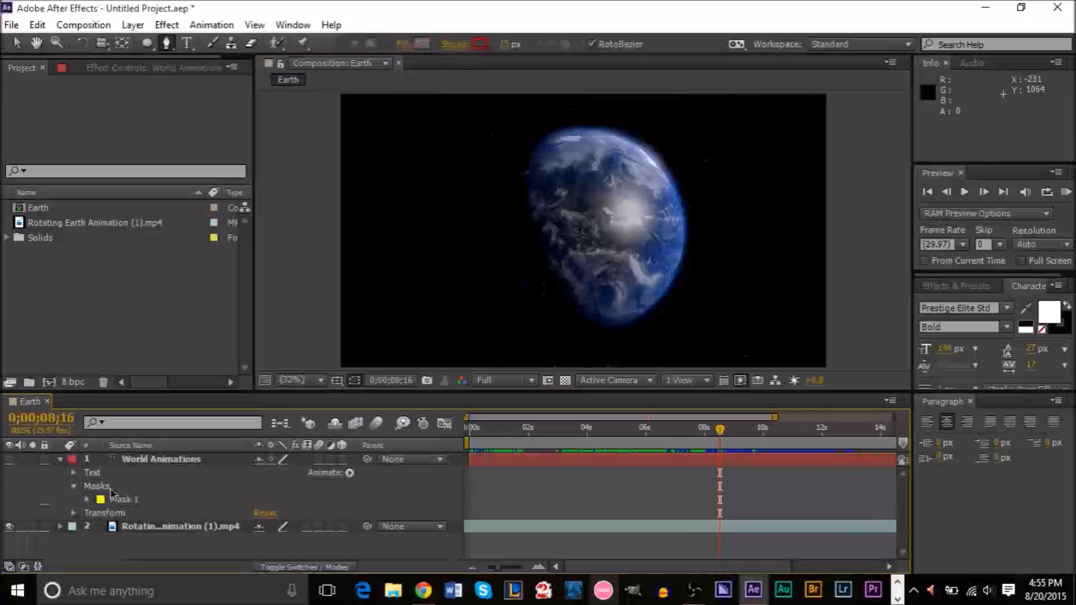
click(74, 486)
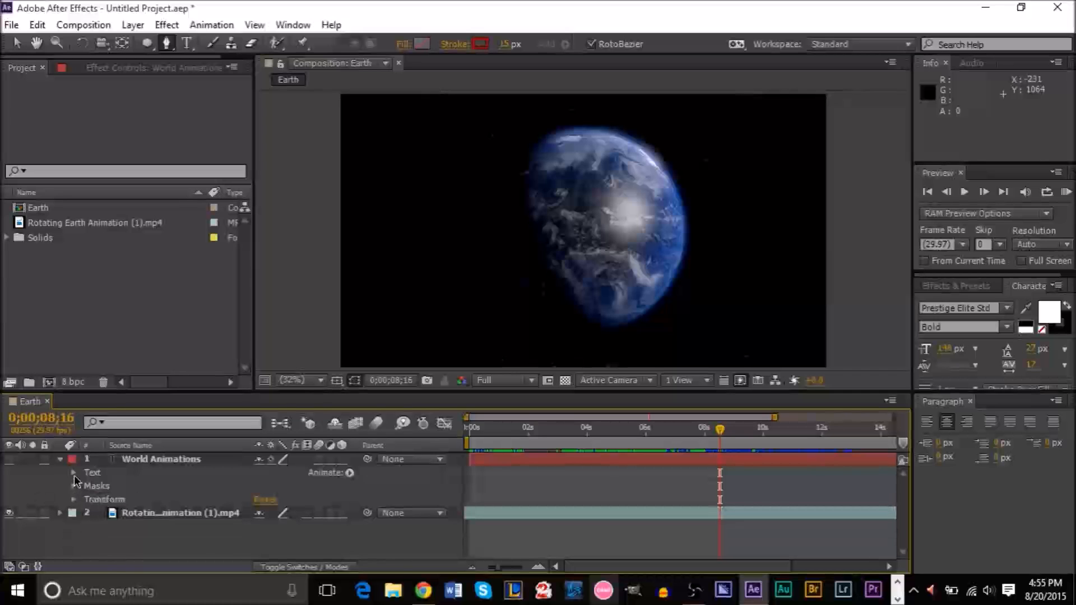
click(74, 476)
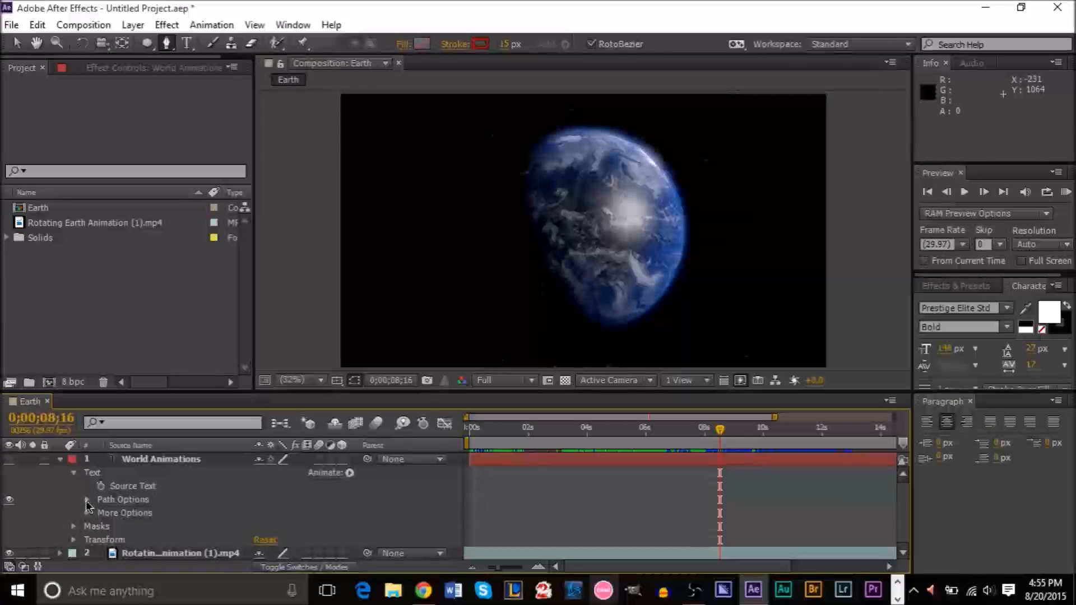
click(87, 500)
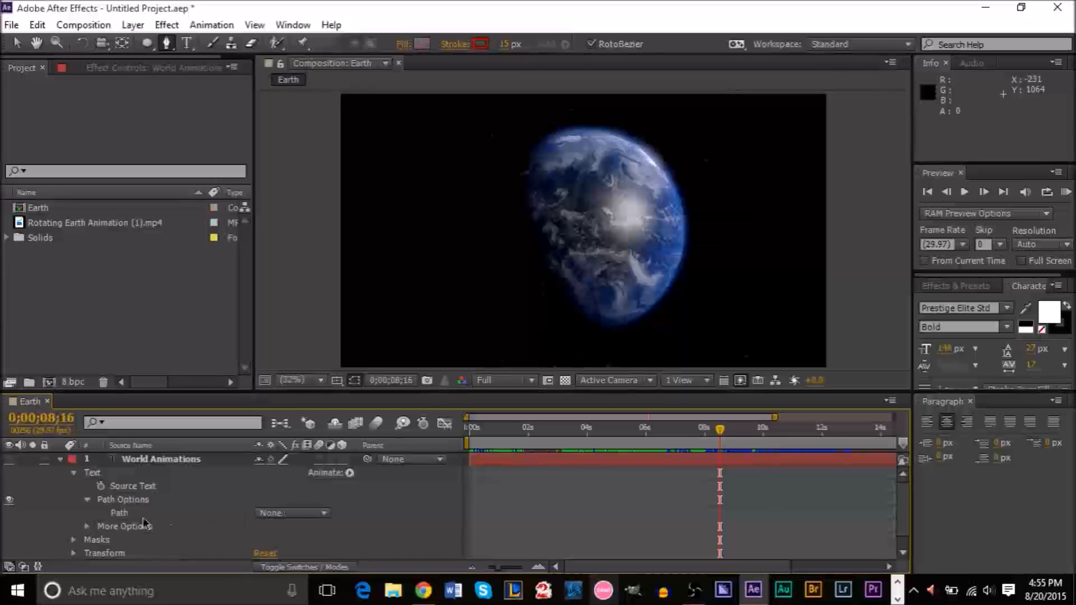
click(278, 514)
click(288, 551)
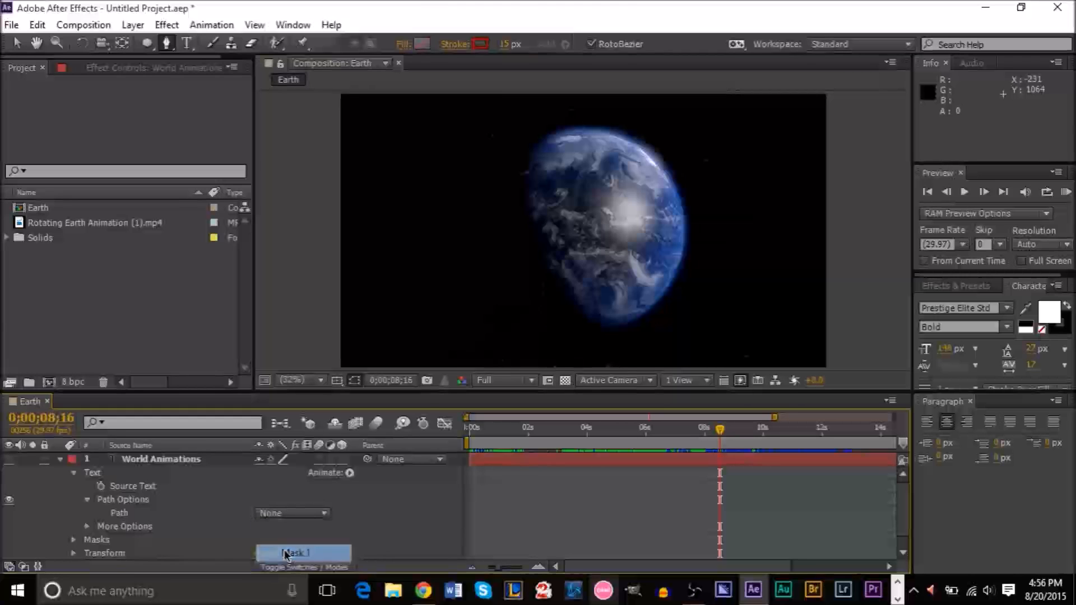
scroll(902, 510, down, 3)
scroll(902, 510, up, 3)
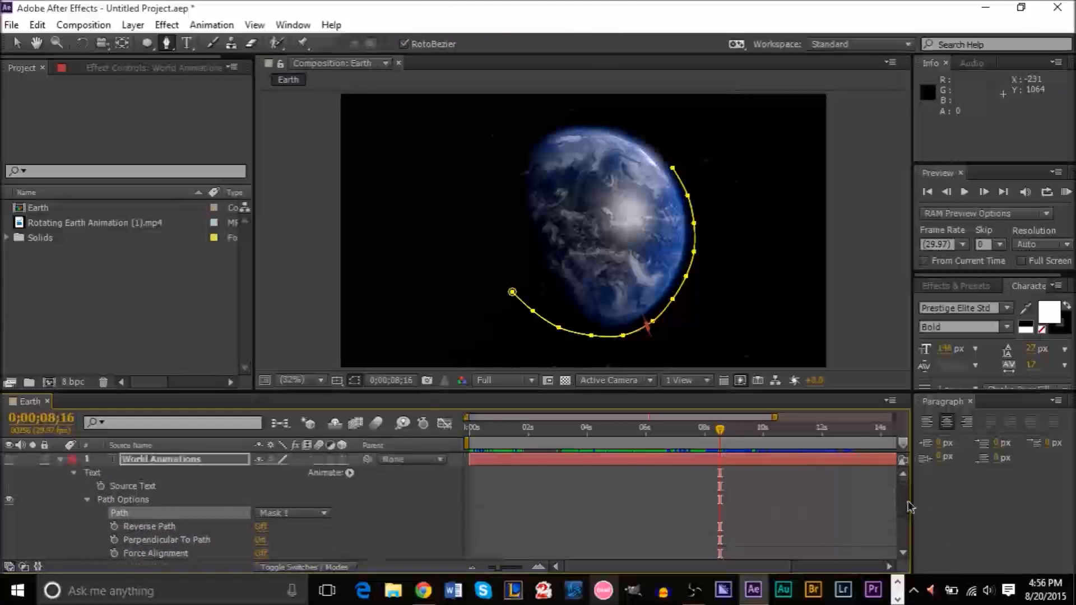
click(8, 462)
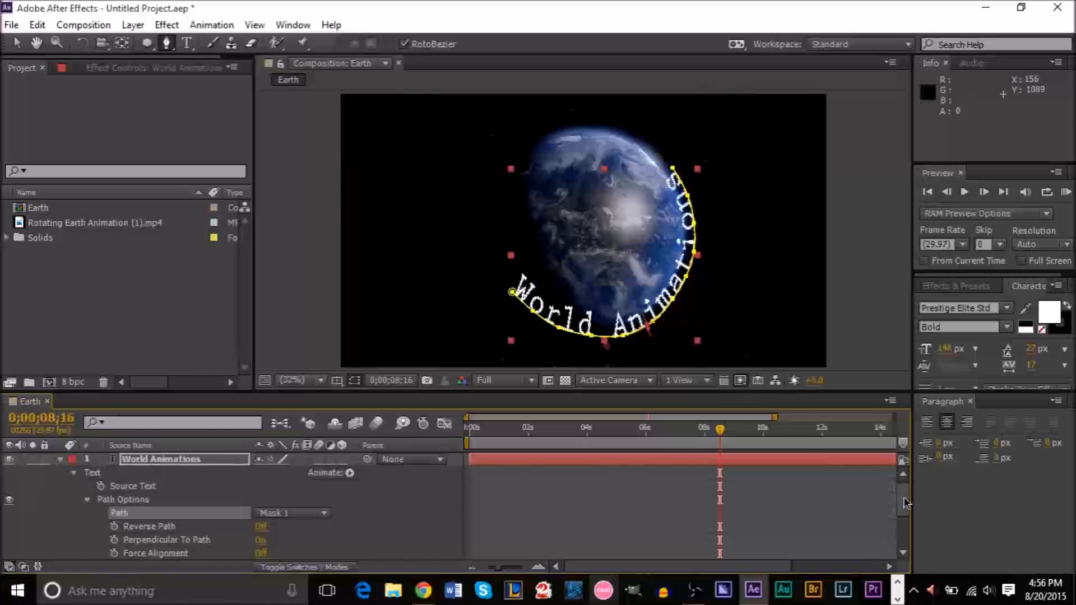
Animate the text path's First Margin with keyframes from -292 at 0;00;06;16 to 294 at 0;00;08;15.
drag(904, 498, 908, 508)
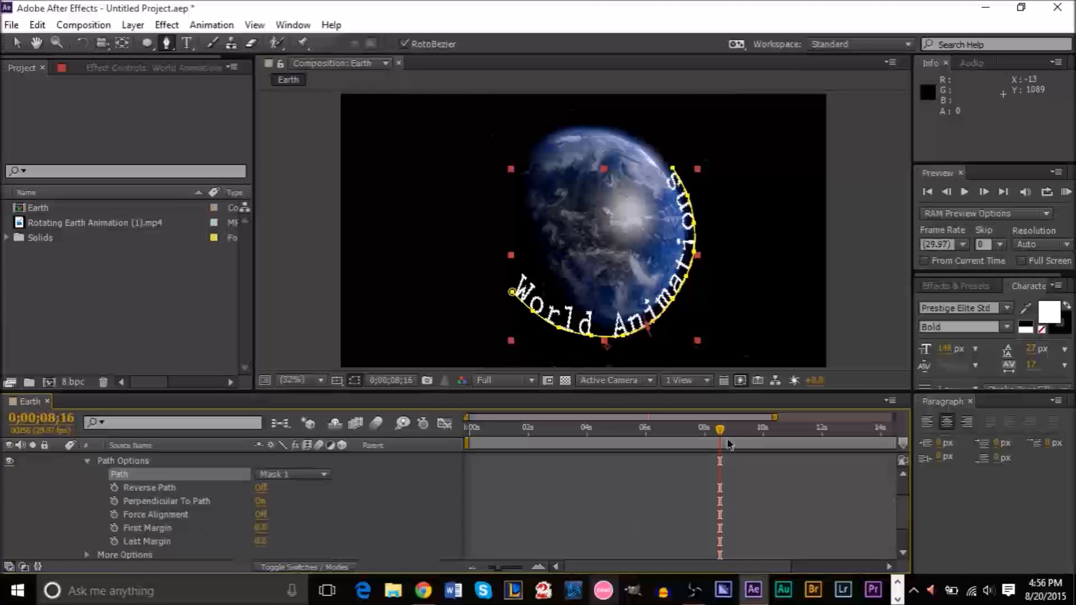
drag(721, 435, 663, 439)
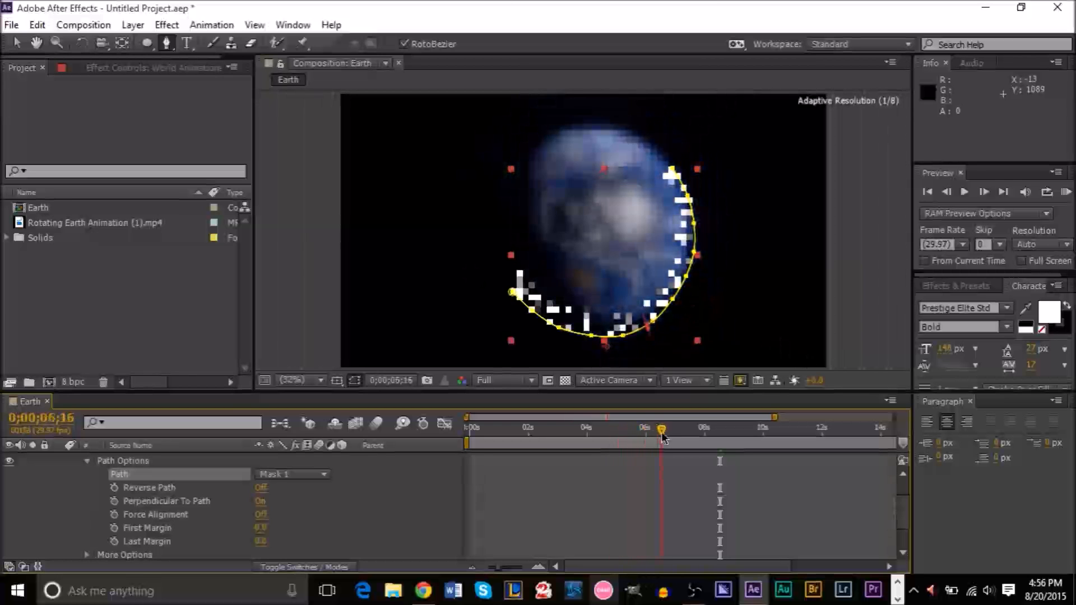
click(114, 528)
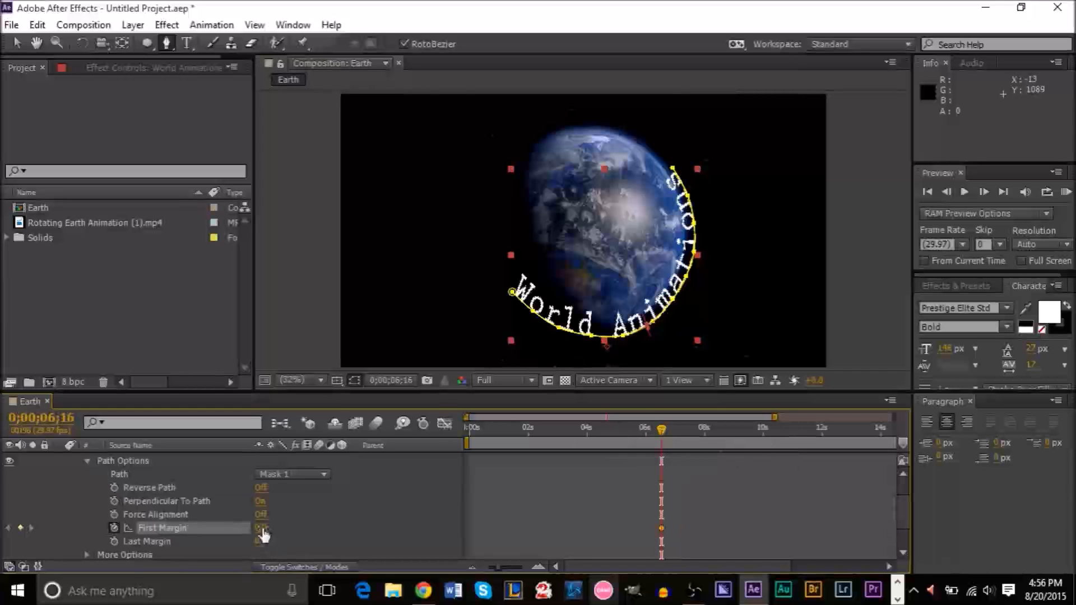
drag(263, 535, 23, 519)
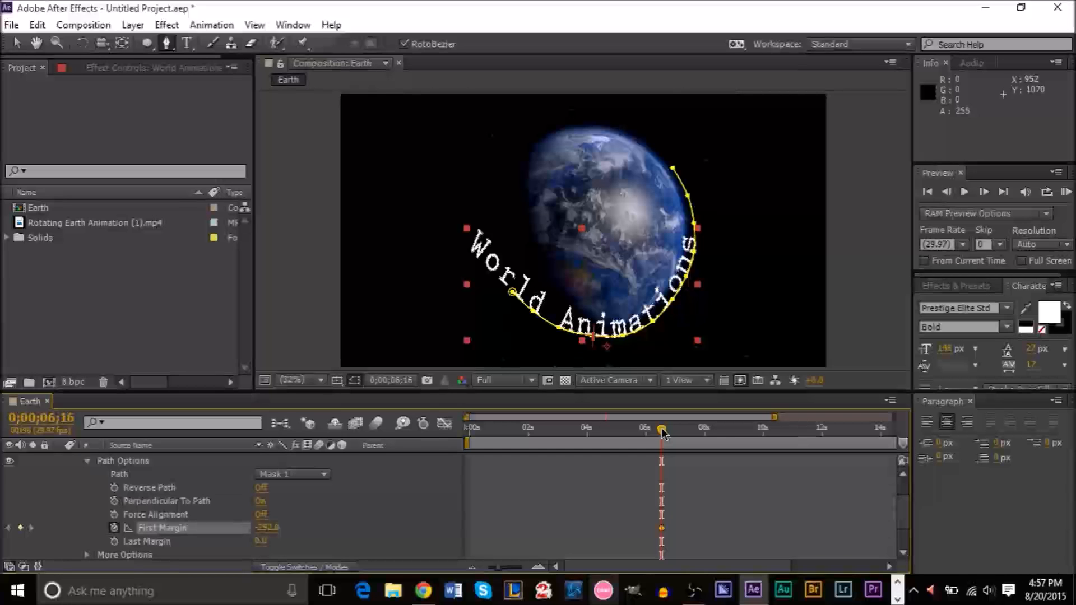
drag(662, 431, 719, 436)
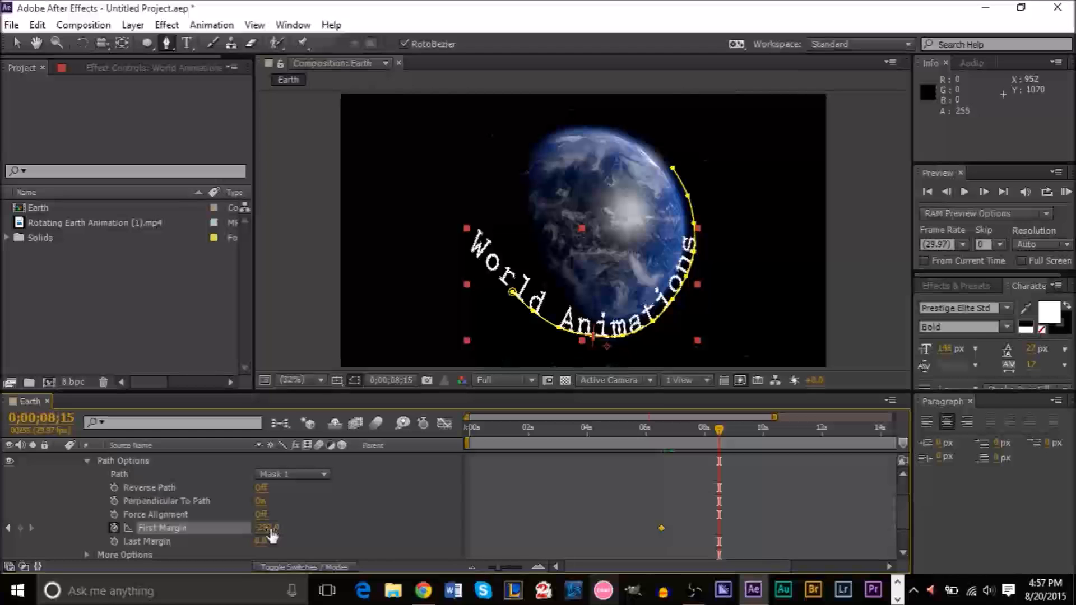
drag(268, 528, 684, 478)
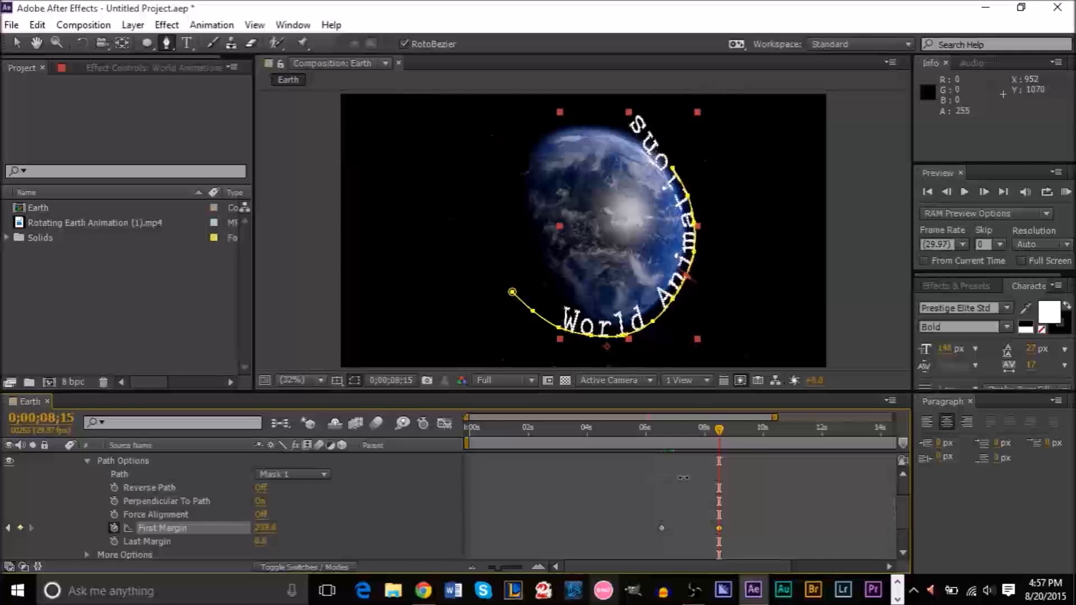
Reduce the World Animations title's font size and scrub between the two First Margin keyframes to check the motion.
drag(926, 350, 909, 352)
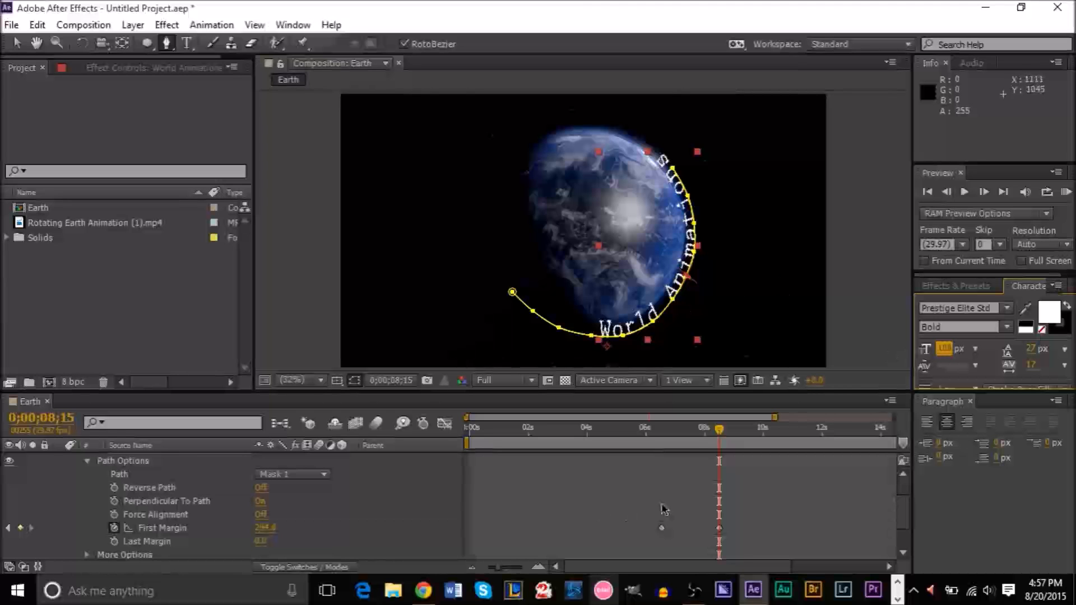
mouse_move(708, 436)
mouse_down()
mouse_move(656, 432)
mouse_move(747, 438)
mouse_move(677, 440)
mouse_move(715, 441)
mouse_move(698, 440)
mouse_up()
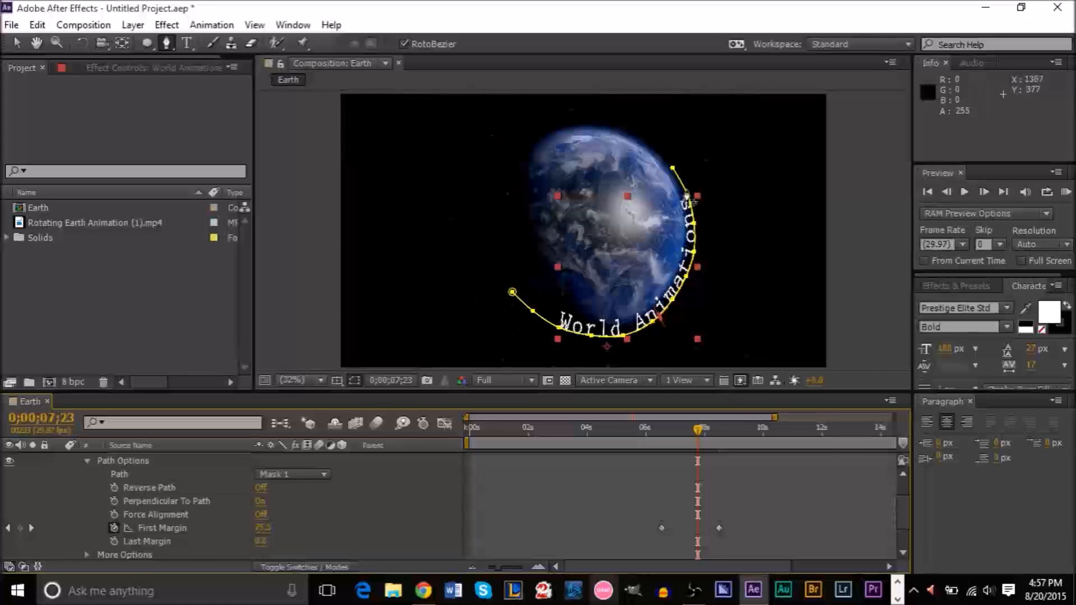
mouse_move(699, 430)
mouse_down()
mouse_move(734, 435)
mouse_move(719, 433)
mouse_up()
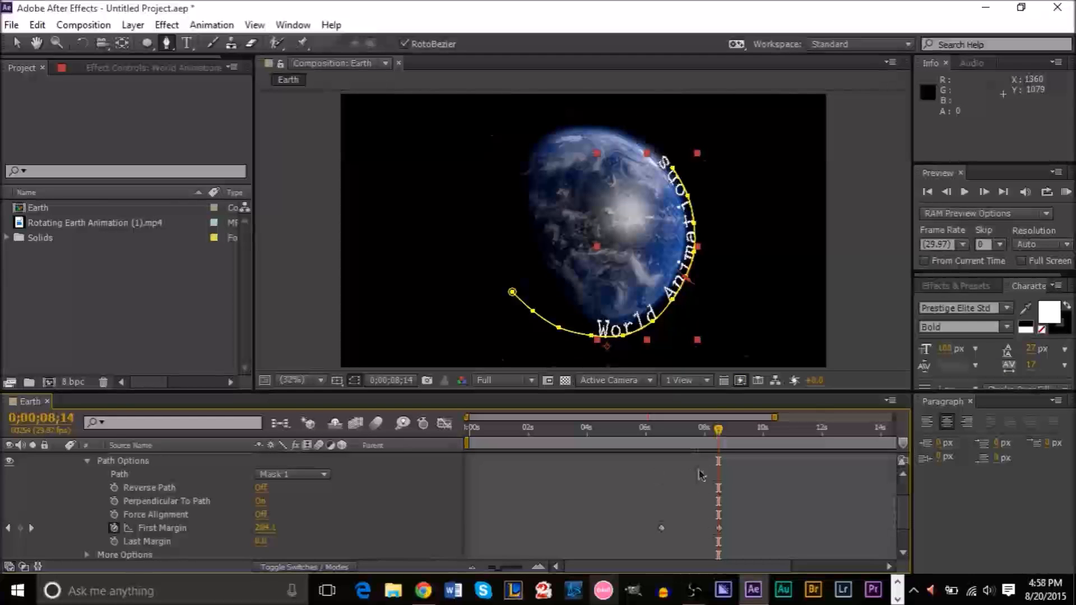
Fade the World Animations layer in with Opacity keyframes from 0% at 0;00;06;02 to 100% at 0;00;06;20.
click(88, 462)
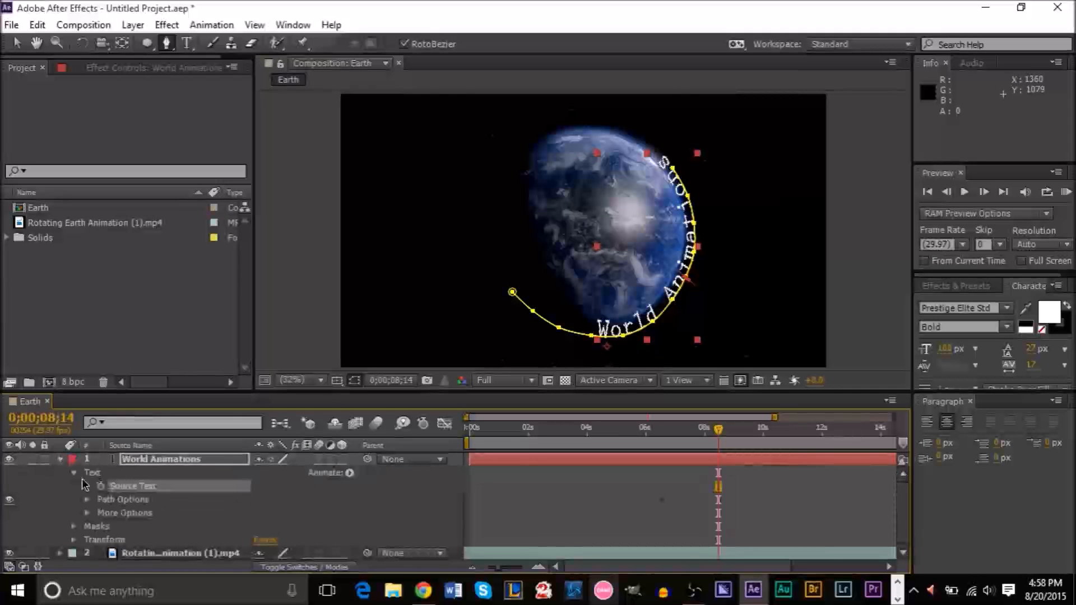
click(70, 473)
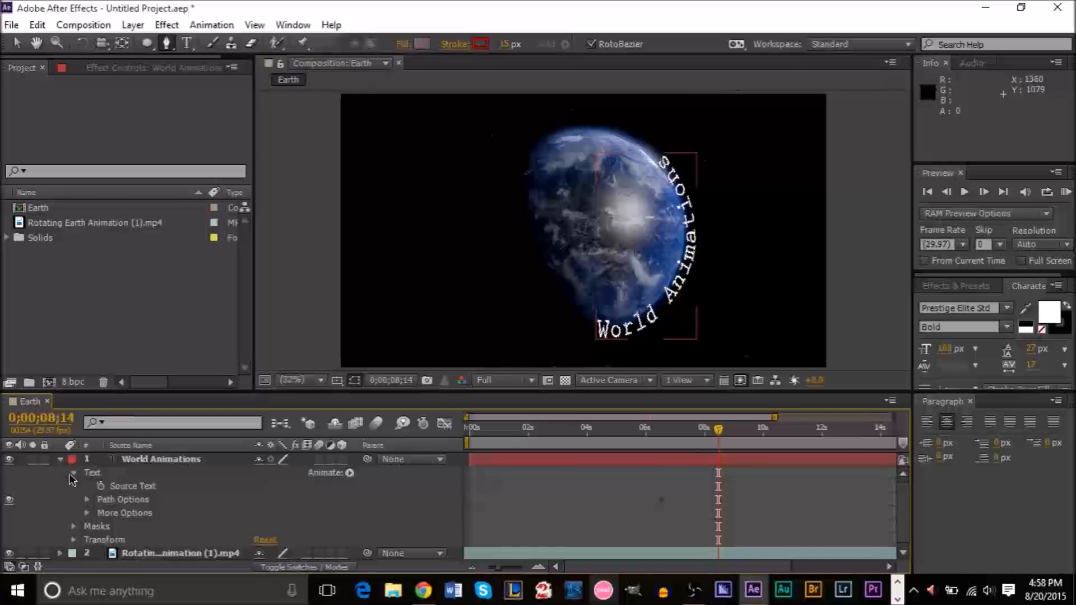
click(74, 473)
click(74, 500)
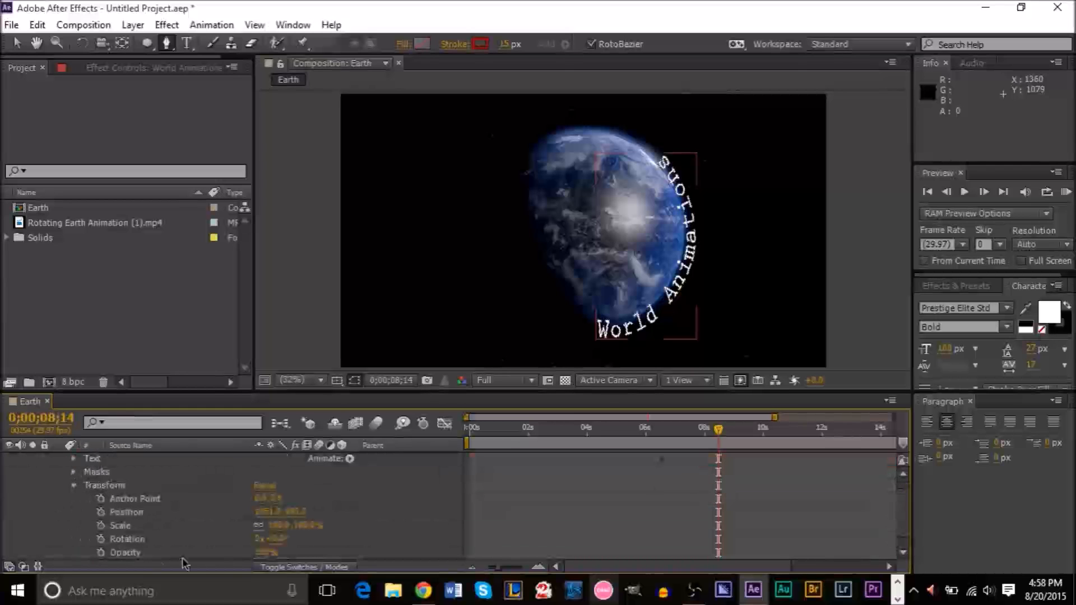
drag(717, 438, 648, 435)
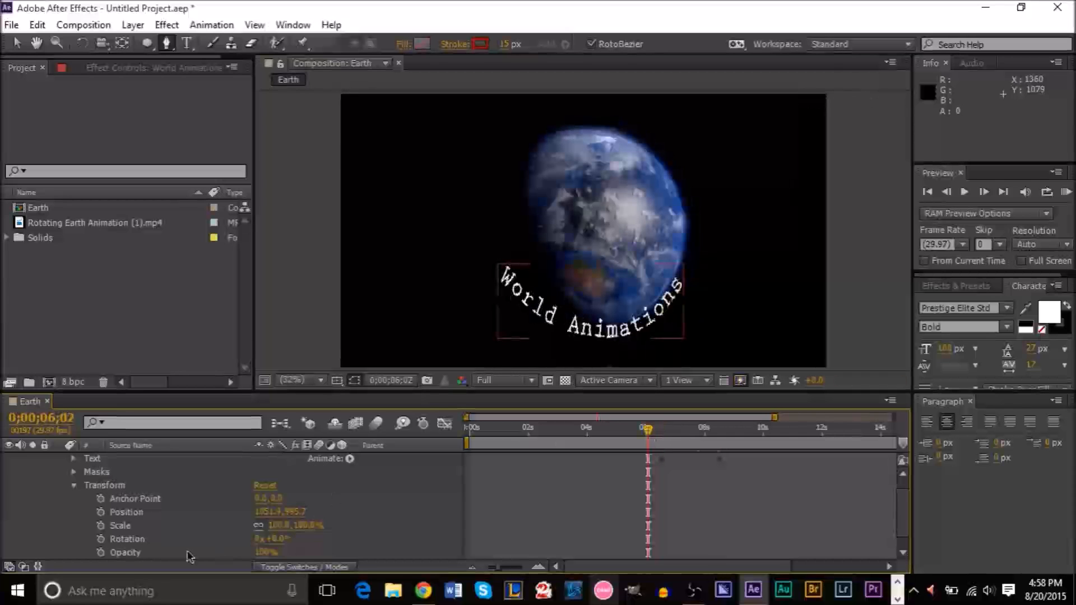
click(100, 552)
drag(266, 553, 82, 552)
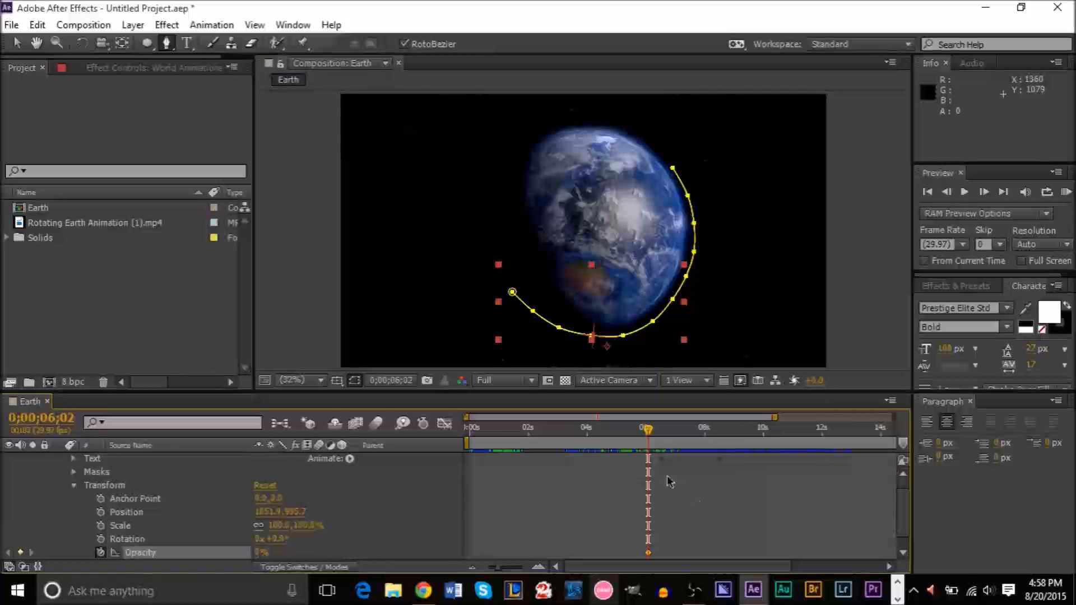
drag(650, 439, 666, 439)
drag(260, 554, 450, 556)
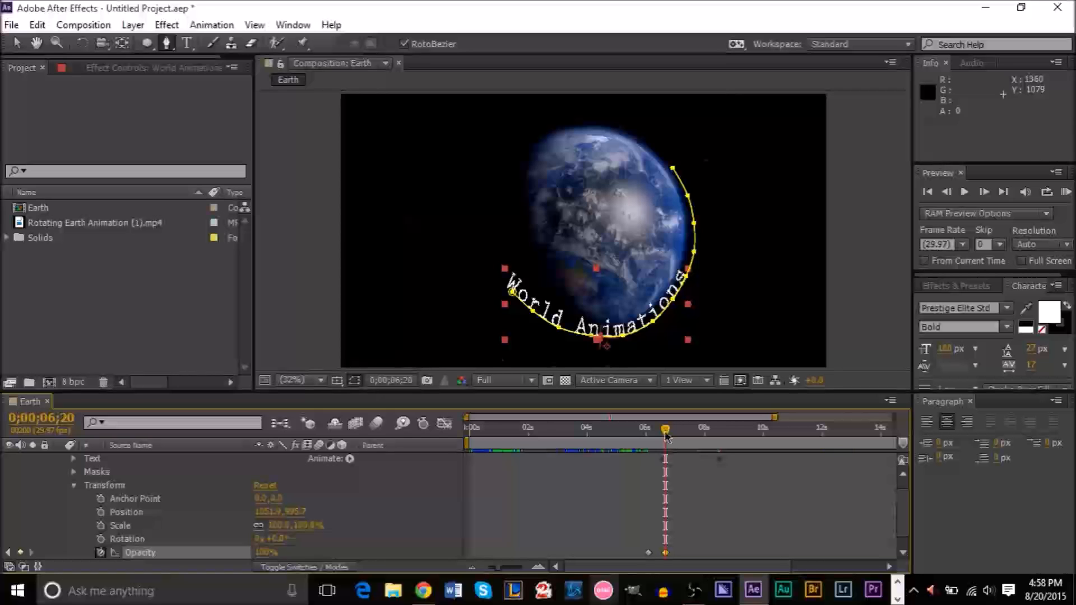
Add a 100% Opacity keyframe to the World Animations layer at 0;00;08;16.
drag(667, 431, 731, 441)
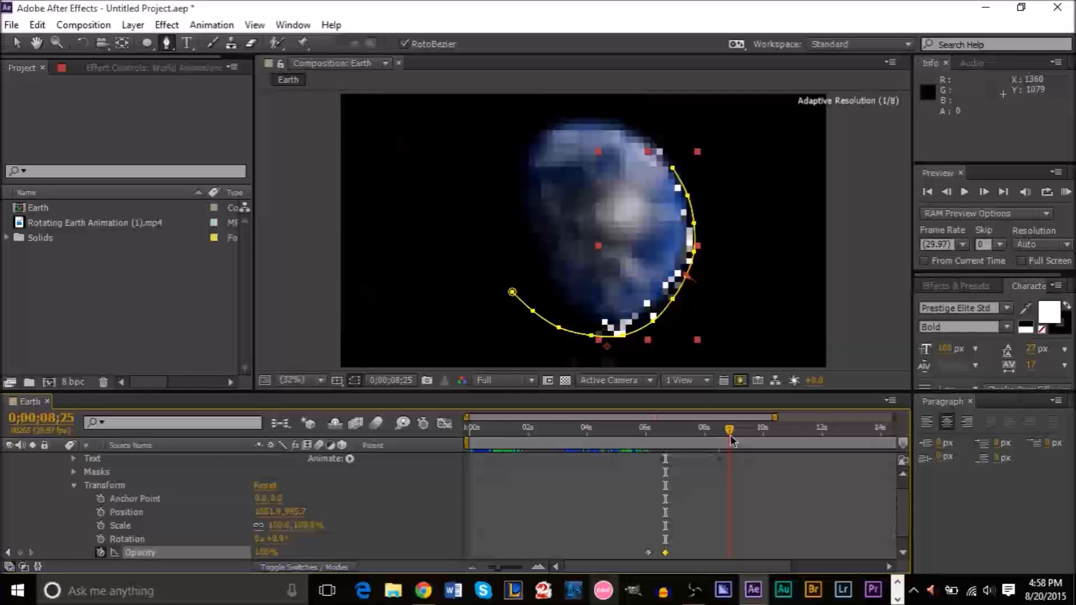
drag(730, 441, 726, 441)
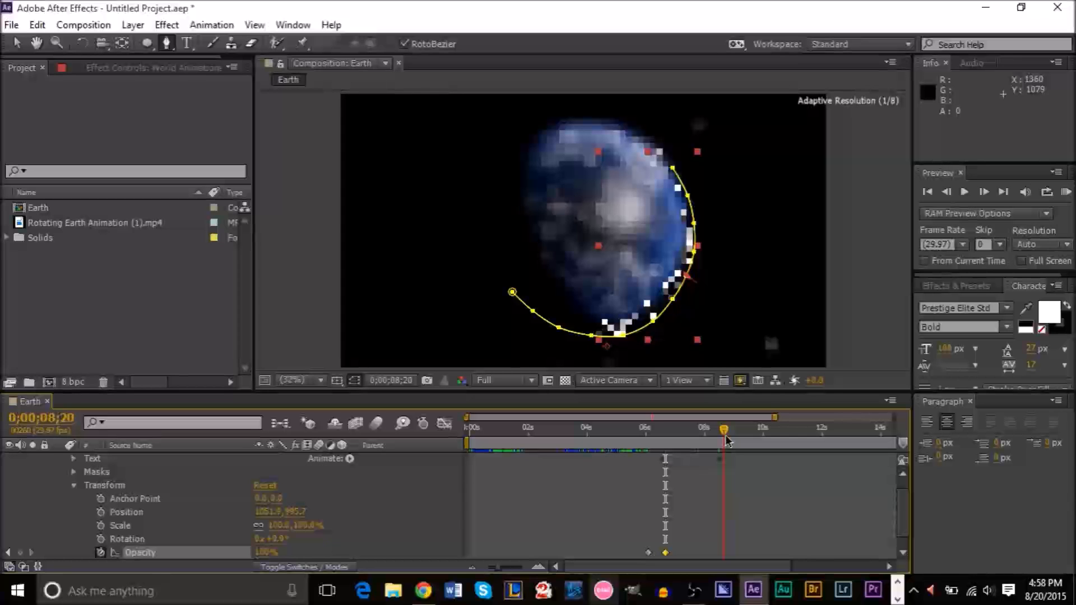
drag(727, 441, 723, 441)
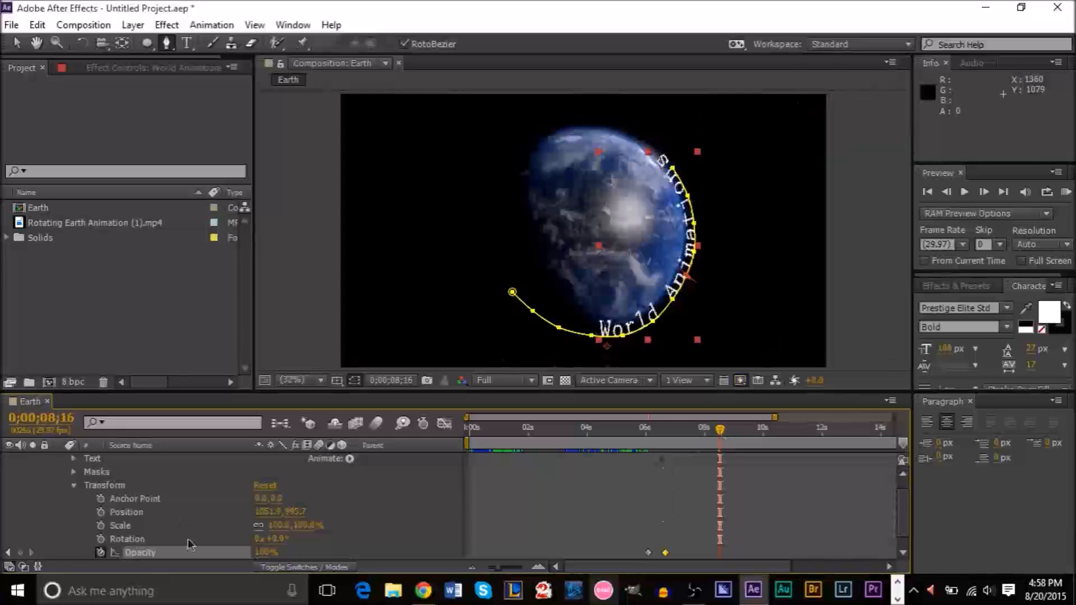
click(269, 552)
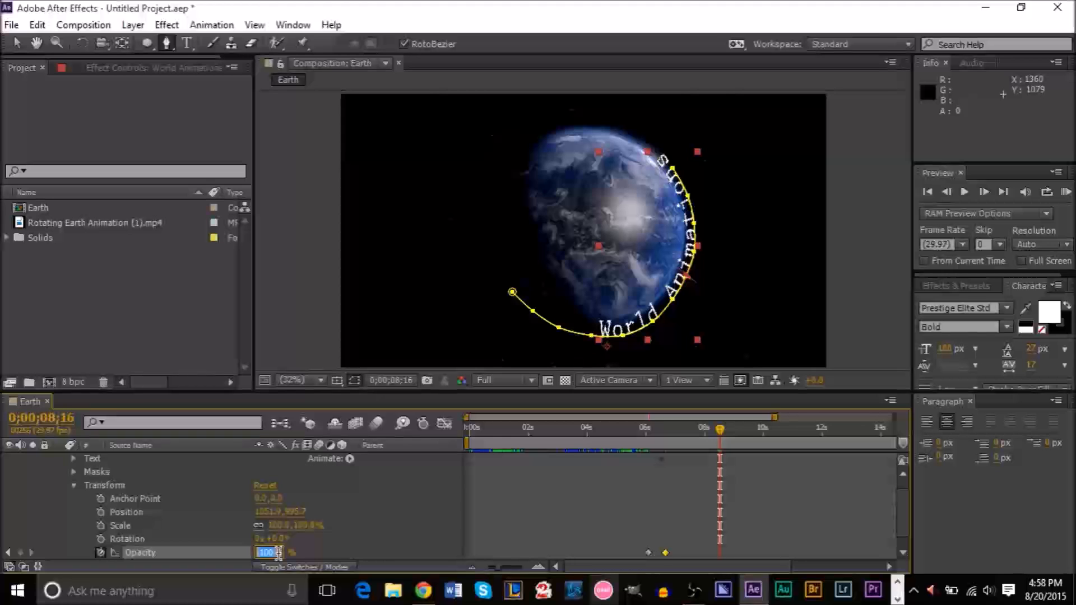
key(Return)
click(275, 554)
text(50)
key(Return)
click(268, 554)
text(100)
key(Return)
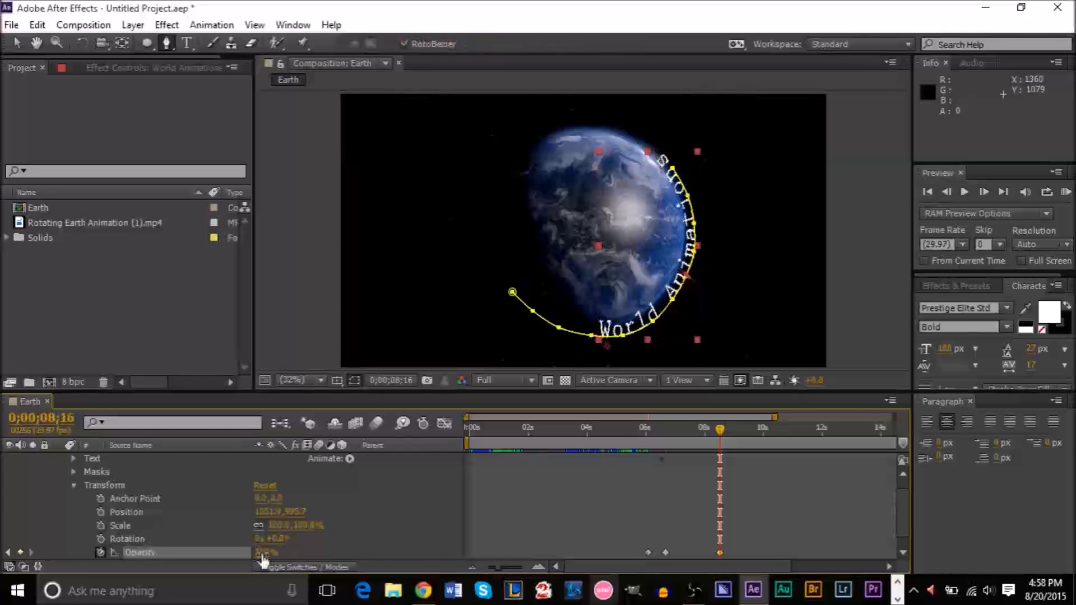
Fade the title out by keyframing its Opacity to 0% at 0;00;09;00.
drag(722, 434, 736, 435)
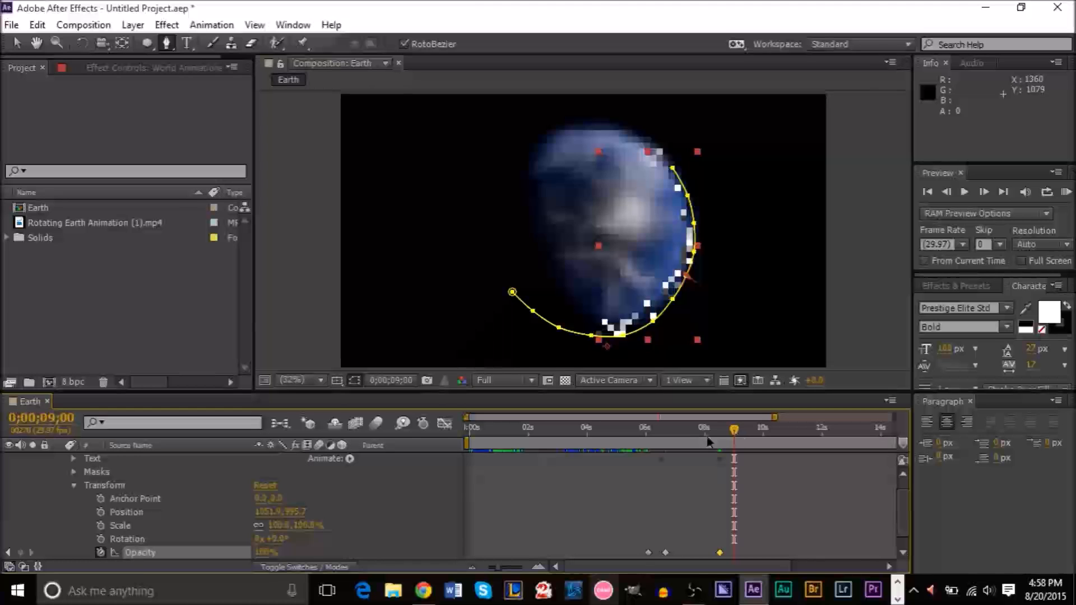
click(267, 552)
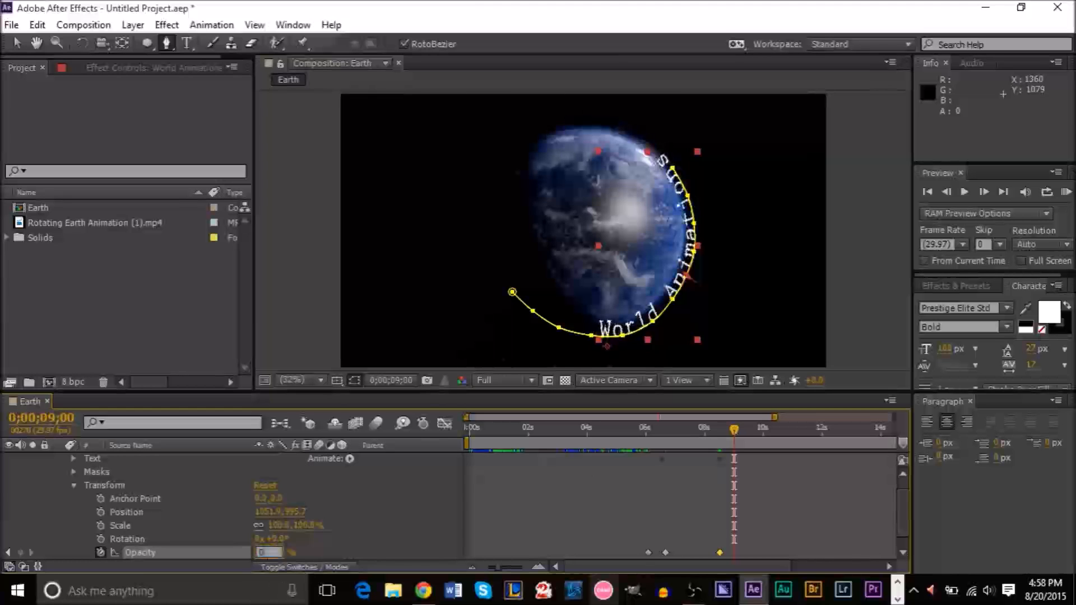
key(Return)
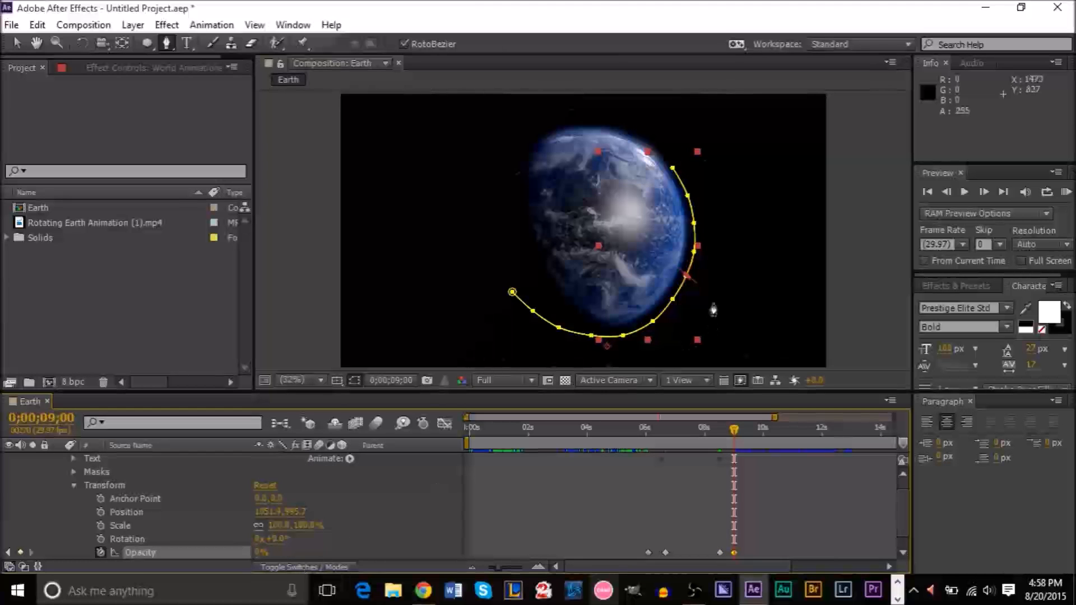
Trim the work area to the title animation, from about 5 to 9.5 seconds, and move the current time to 0;00;05;02.
drag(466, 444, 618, 445)
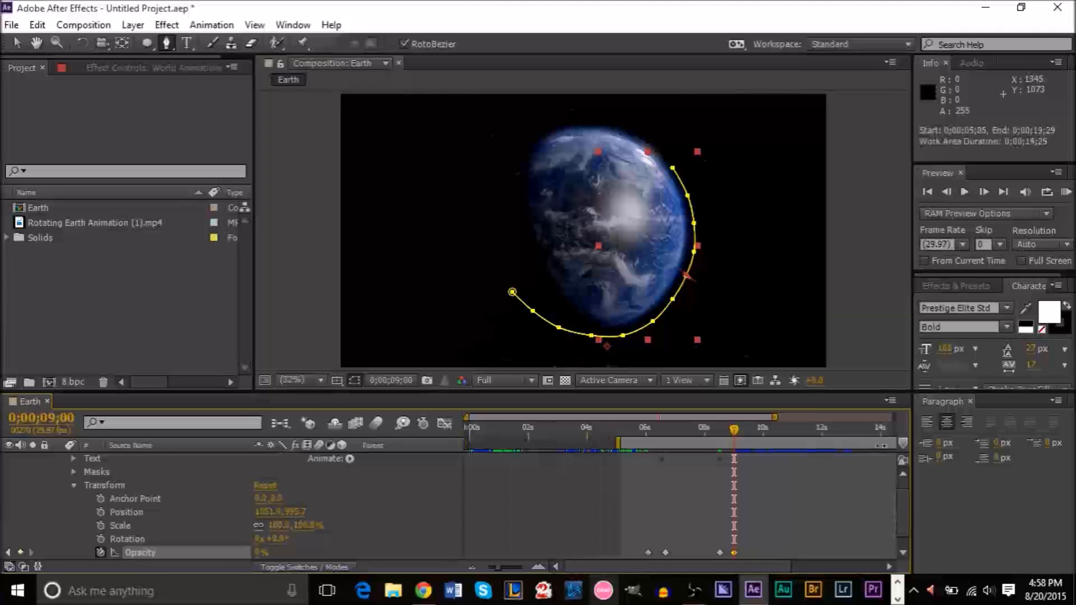
drag(775, 417, 691, 443)
click(579, 440)
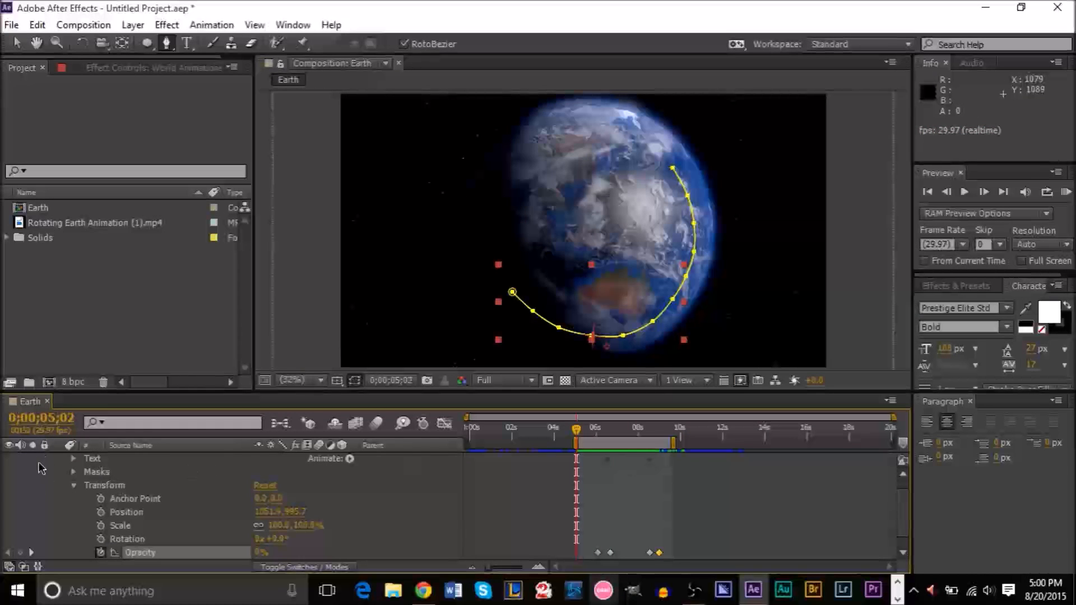
Play back the composition with the Rotating Earth footage layer selected and shift the work area to 0;00;05;01–0;00;09;12.
scroll(904, 483, up, 2)
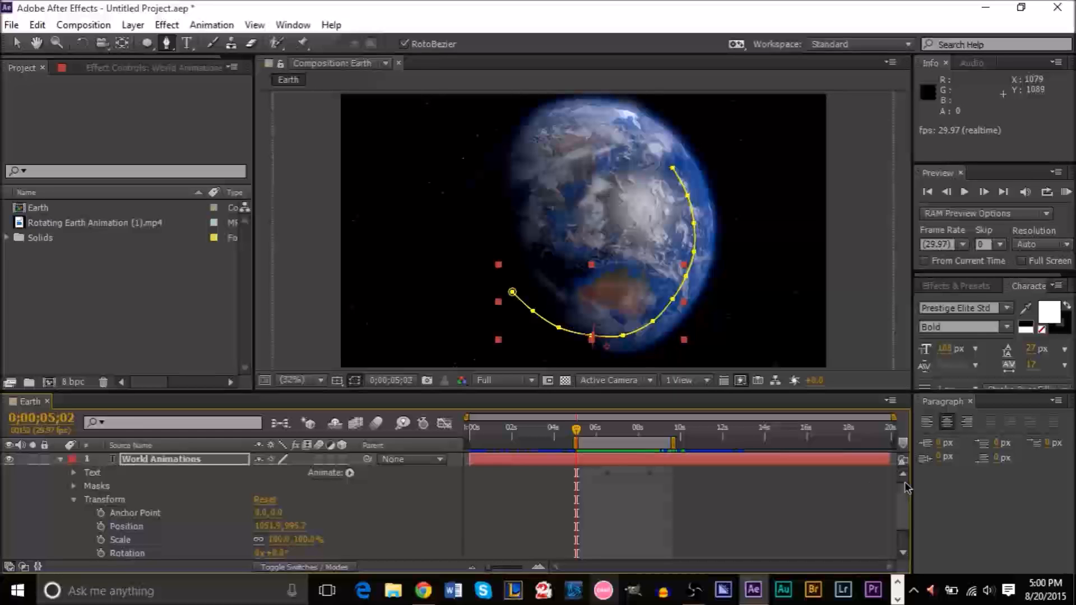
click(60, 459)
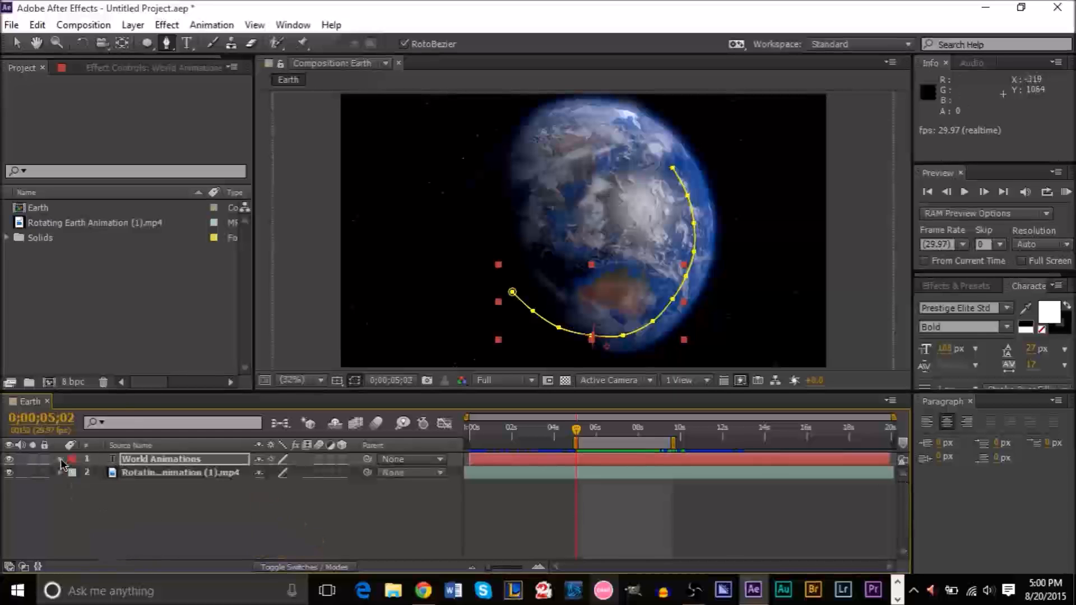
click(184, 474)
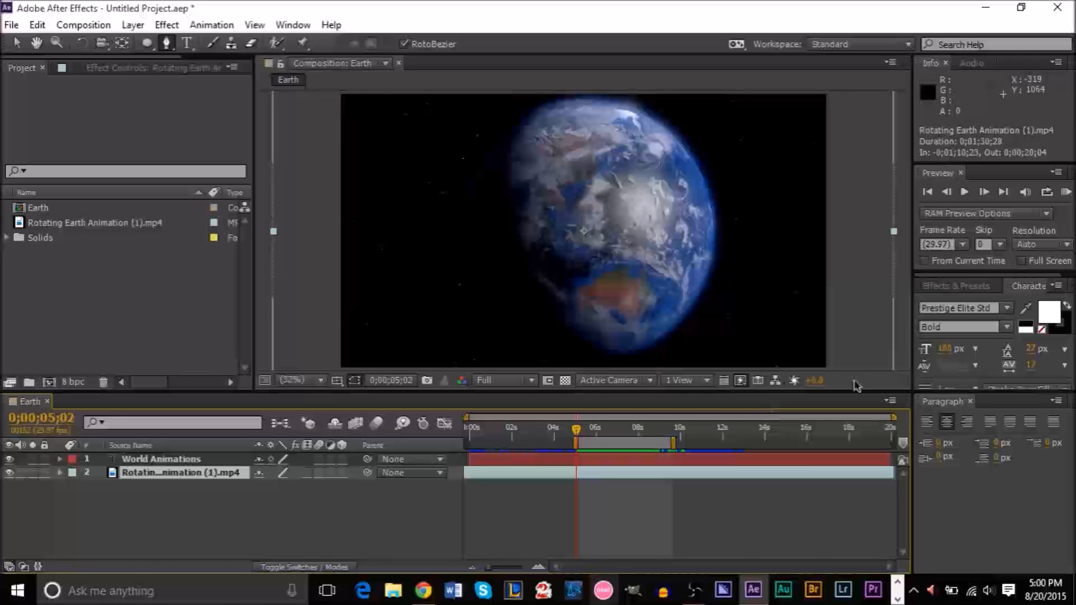
key(space)
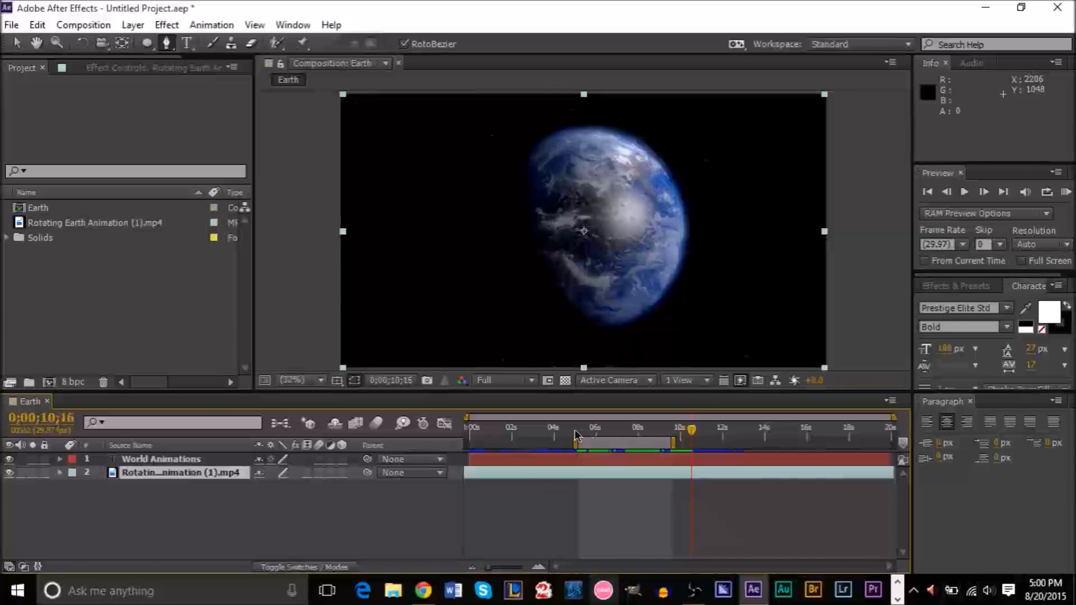
drag(589, 443, 586, 443)
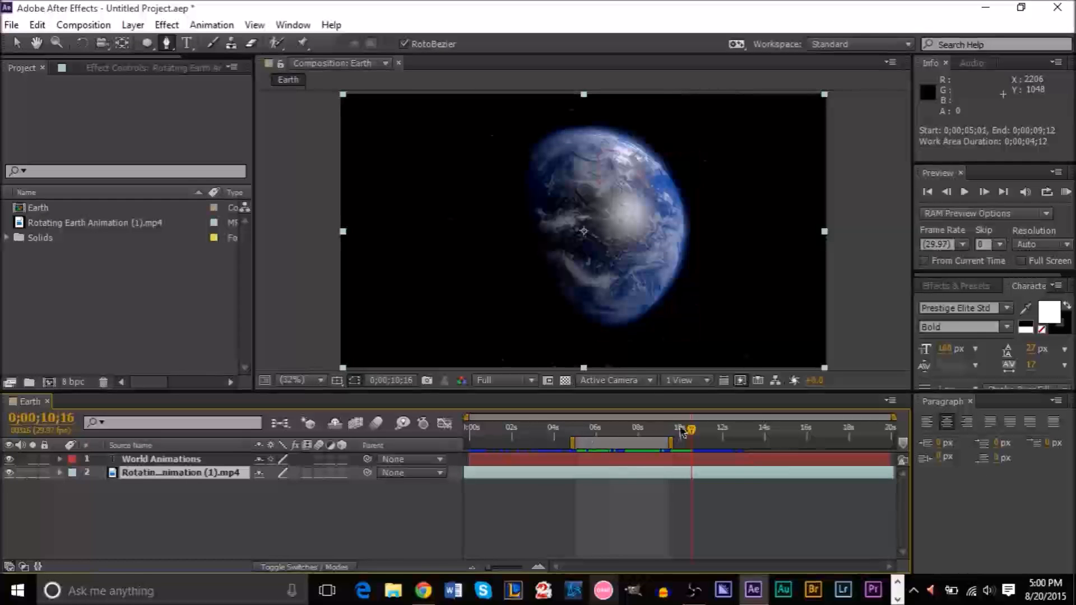
At 0;00;07;17, select the title's Mask 1 and move the whole path slightly down and right, away from the Earth's edge.
drag(690, 434, 632, 434)
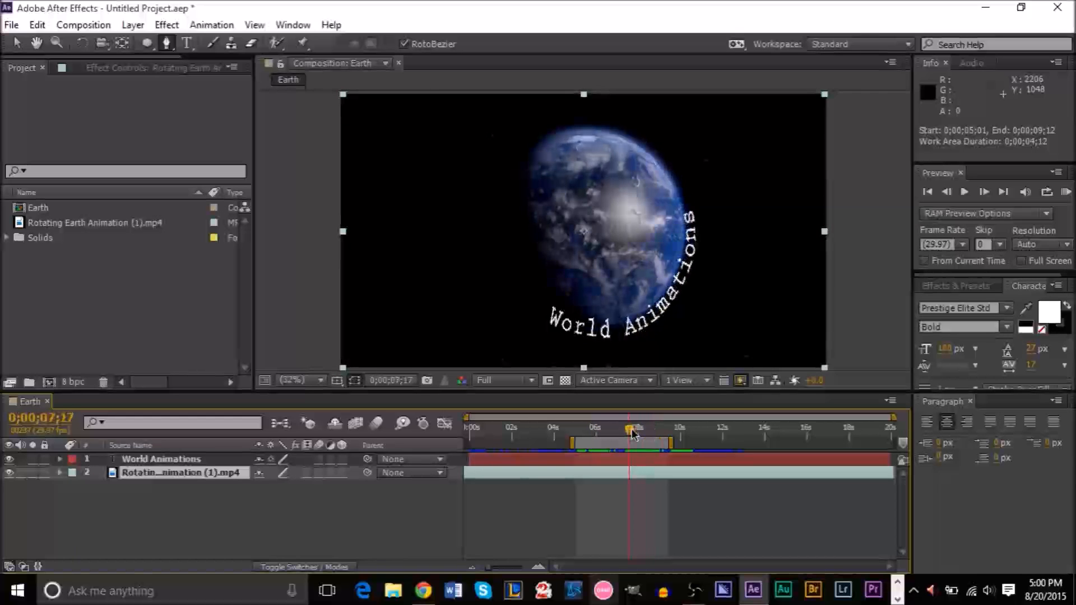
click(135, 459)
click(59, 460)
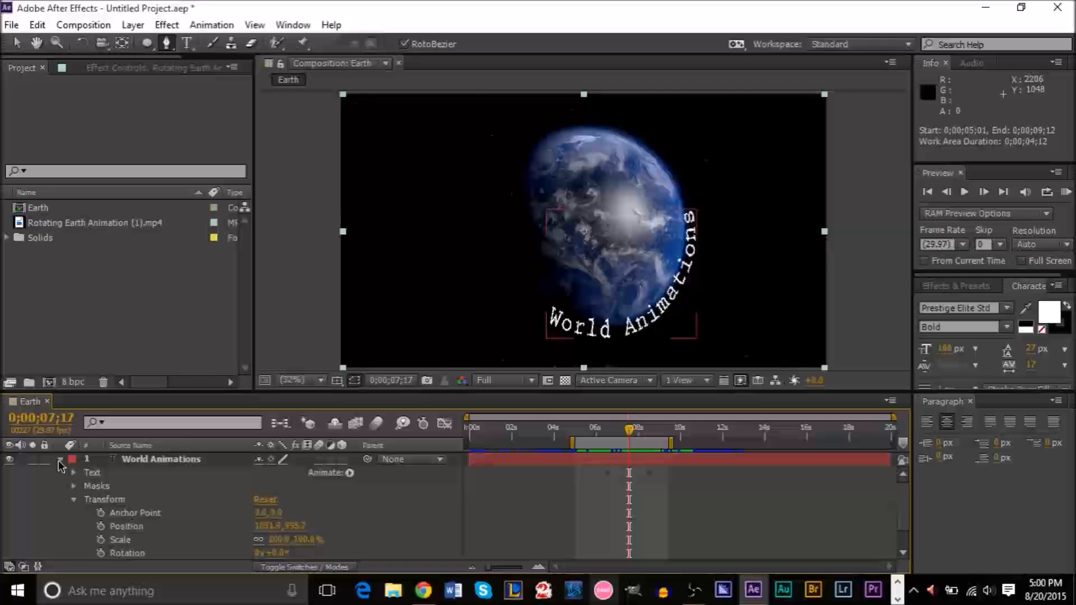
click(74, 500)
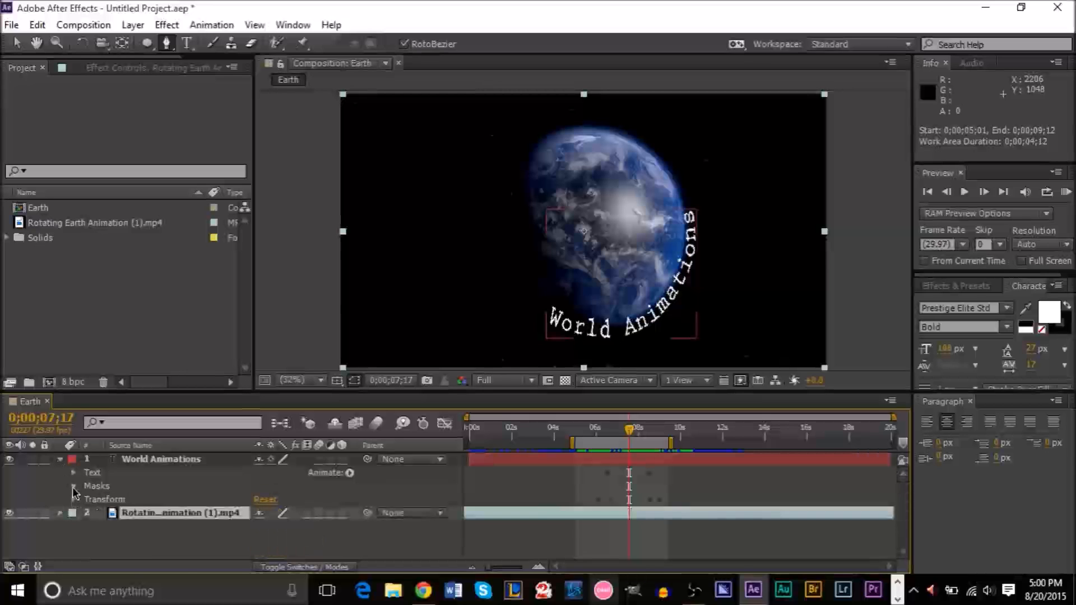
click(74, 486)
click(119, 499)
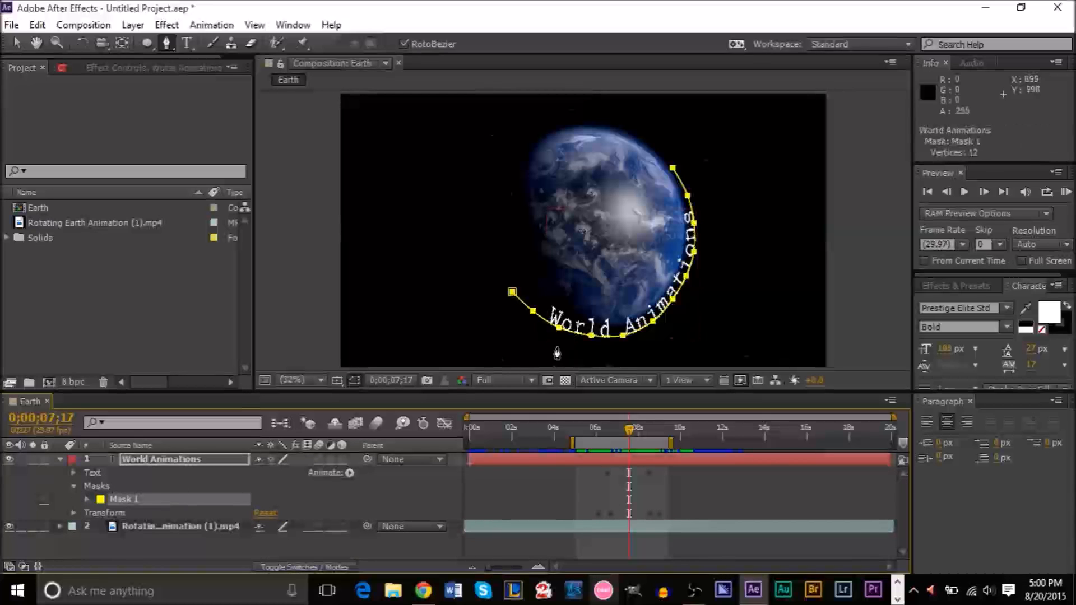
click(16, 42)
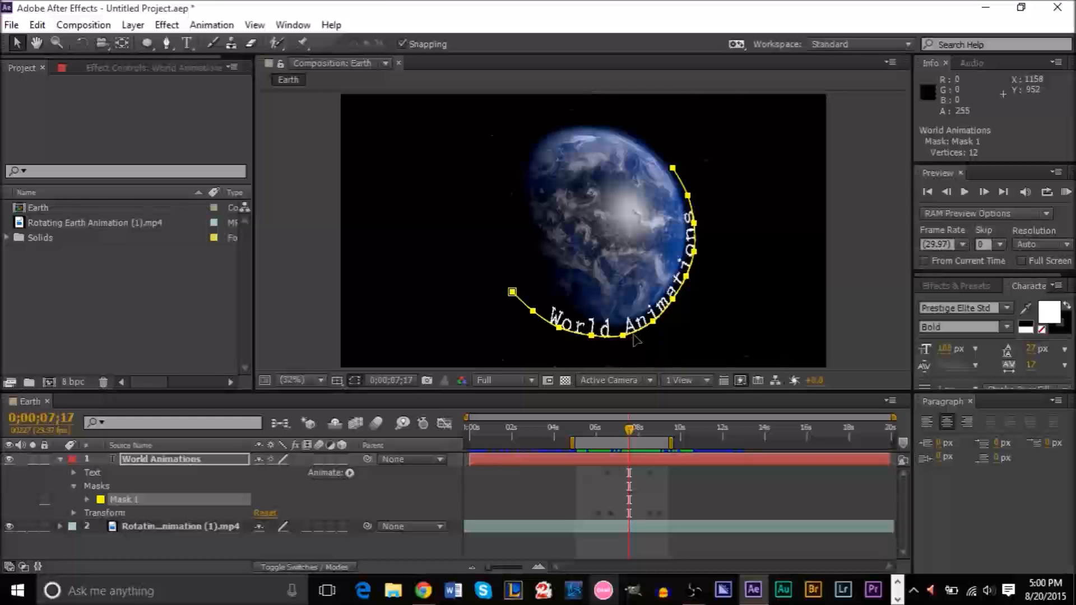
drag(636, 336, 668, 334)
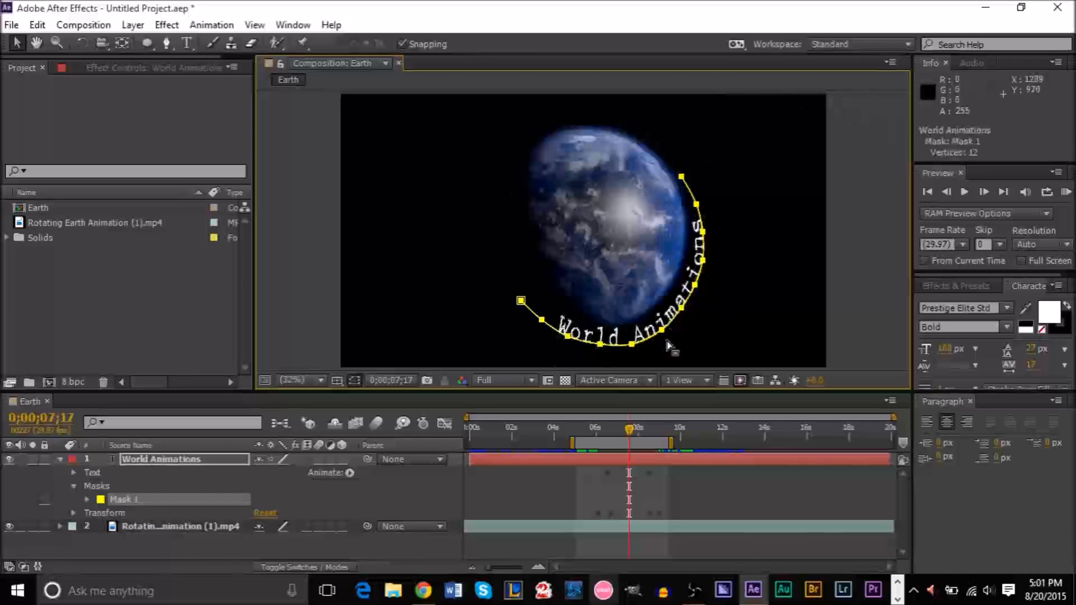
At 0;00;08;22, draw a second open, wavy six-point mask path on the World Animations layer, rising and then dipping across the Earth.
drag(629, 429, 653, 432)
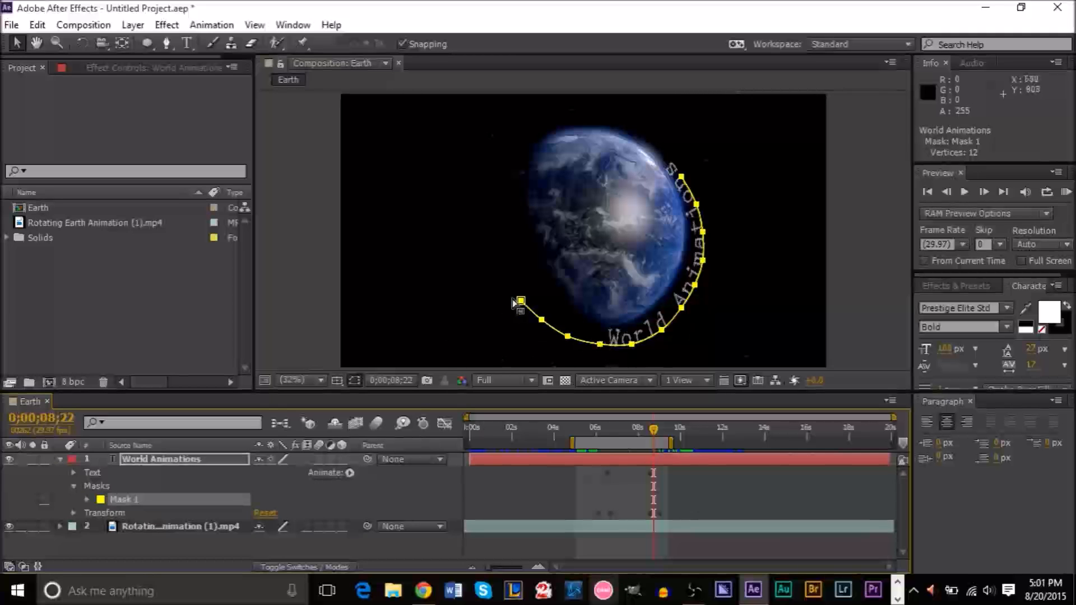
click(167, 42)
click(371, 326)
click(459, 211)
click(554, 139)
click(672, 261)
click(787, 354)
click(795, 211)
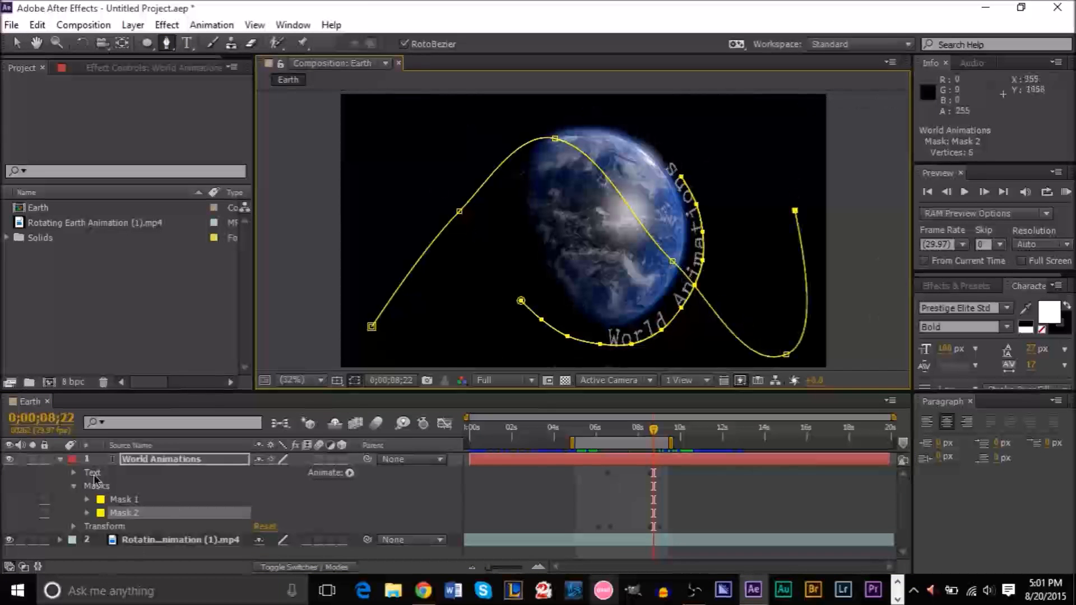
Set the World Animations text's Path option to Mask 2 and scrub back to 0;00;08;03 to check the motion.
click(74, 486)
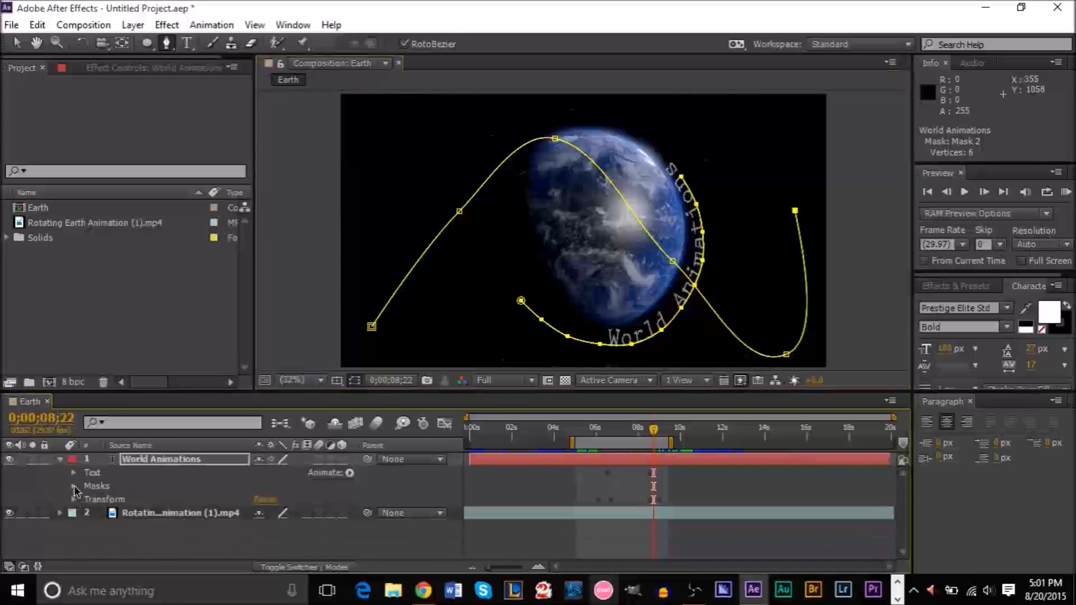
click(74, 473)
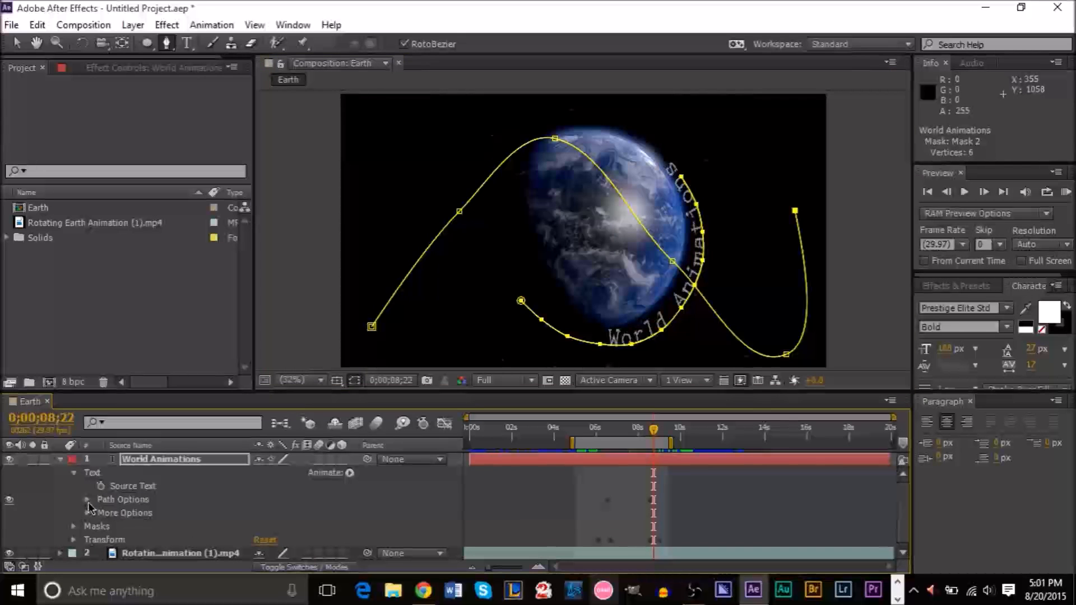
click(87, 501)
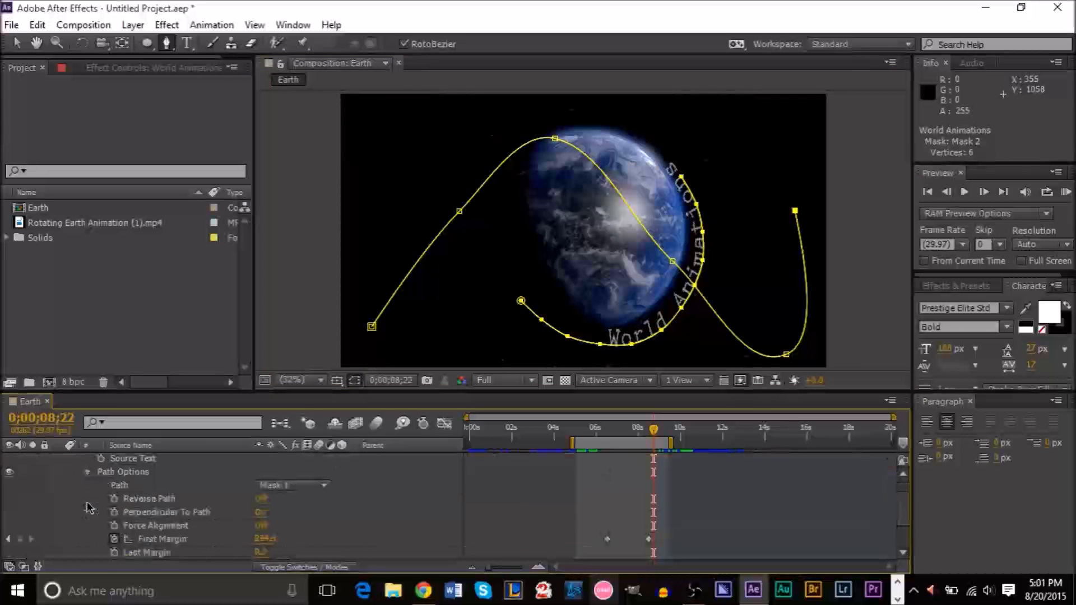
click(301, 485)
click(296, 543)
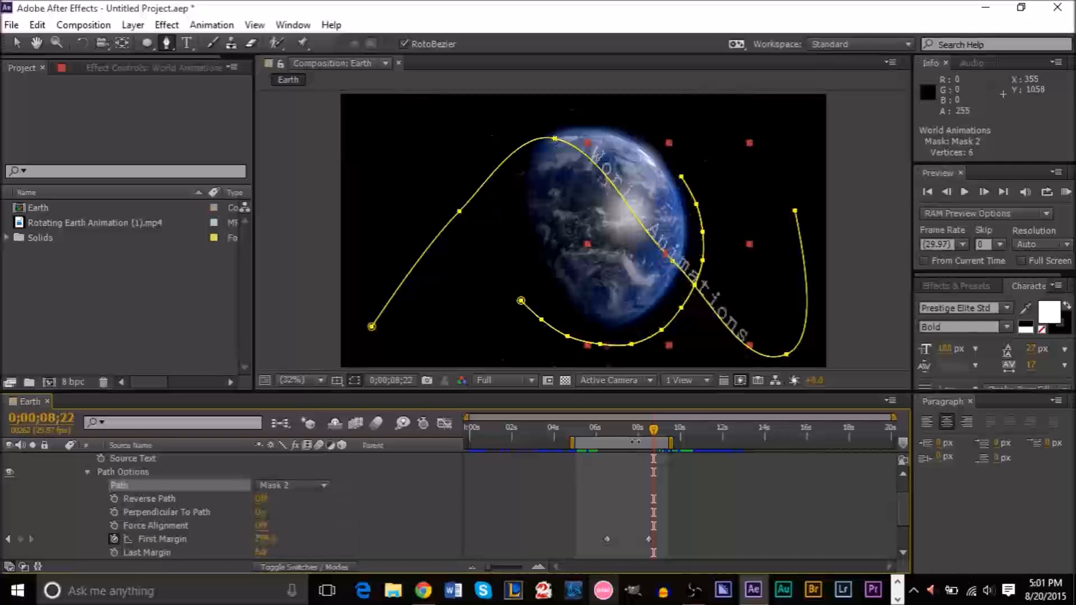
mouse_move(646, 434)
mouse_down()
mouse_move(567, 441)
mouse_move(640, 436)
mouse_up()
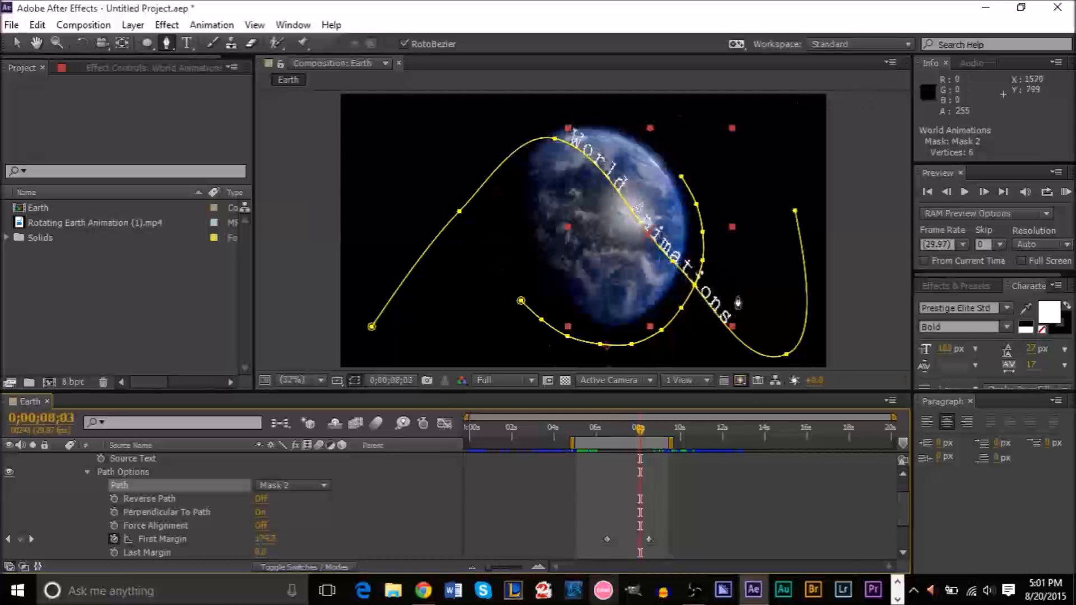